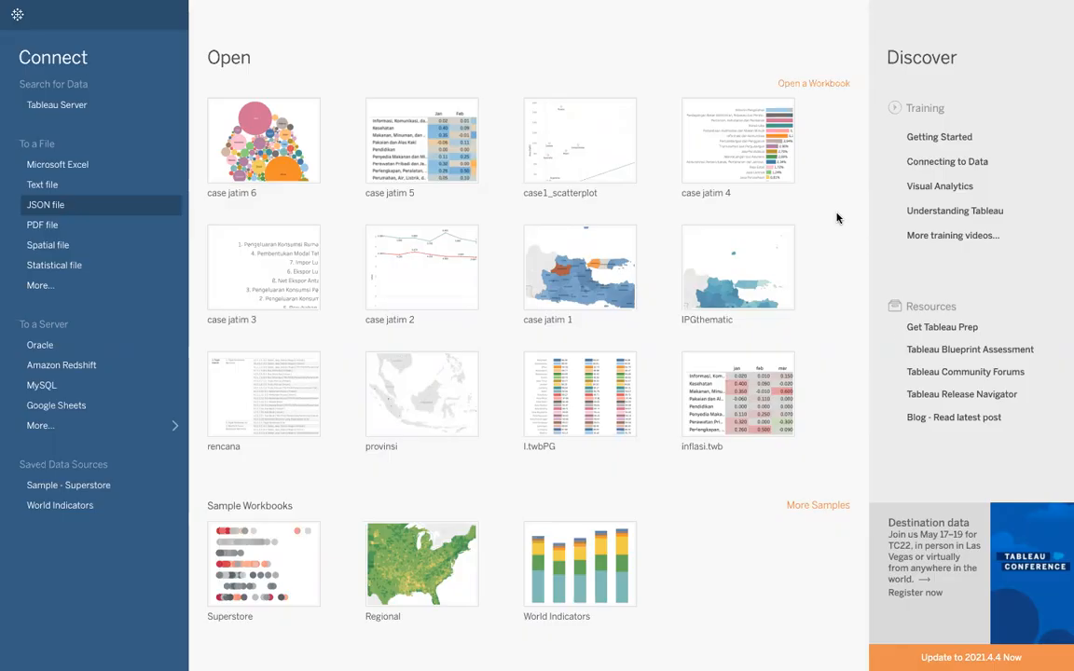
- Connect to the Excel workbook 1_tableau_data dunia.xlsx and clean its Population sheet with Data Interpreter
left_click(67, 168)
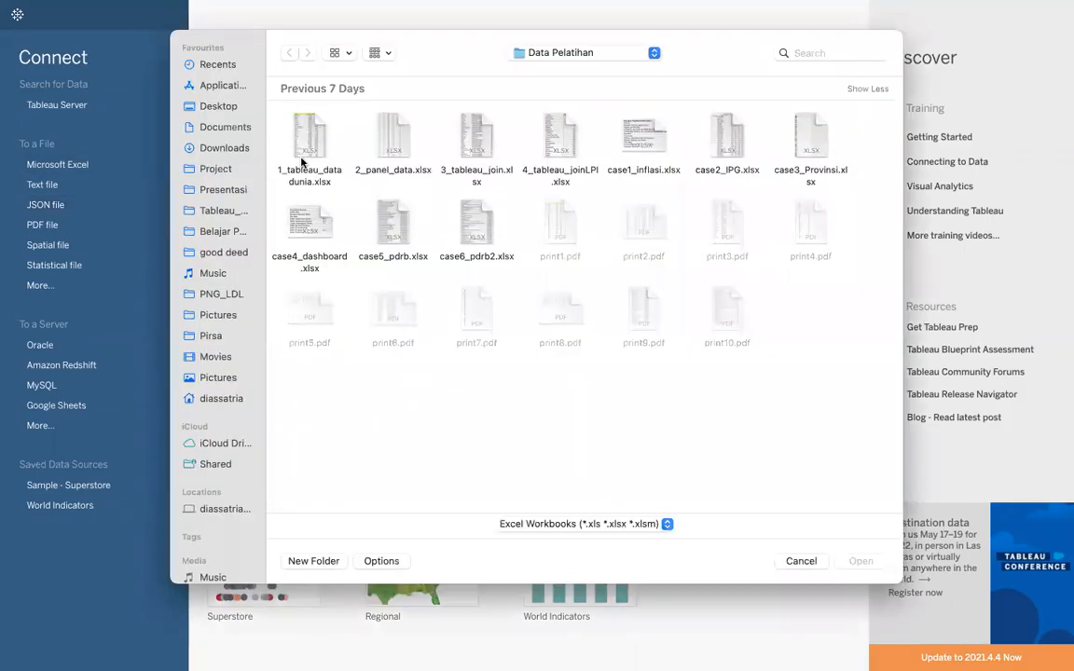
left_click(302, 159)
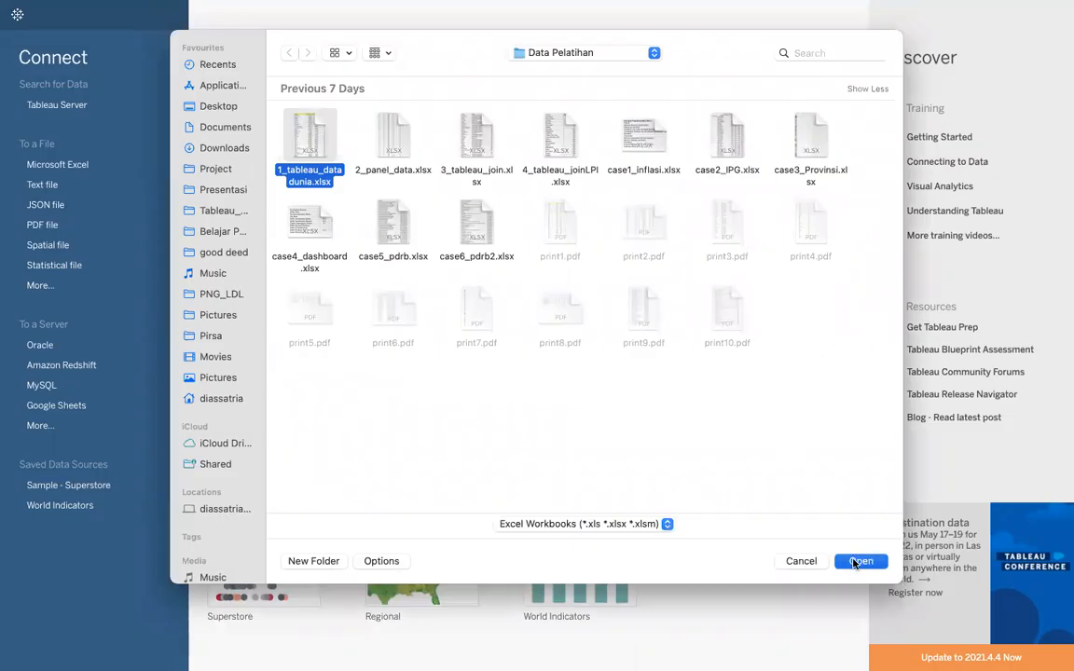
left_click(855, 561)
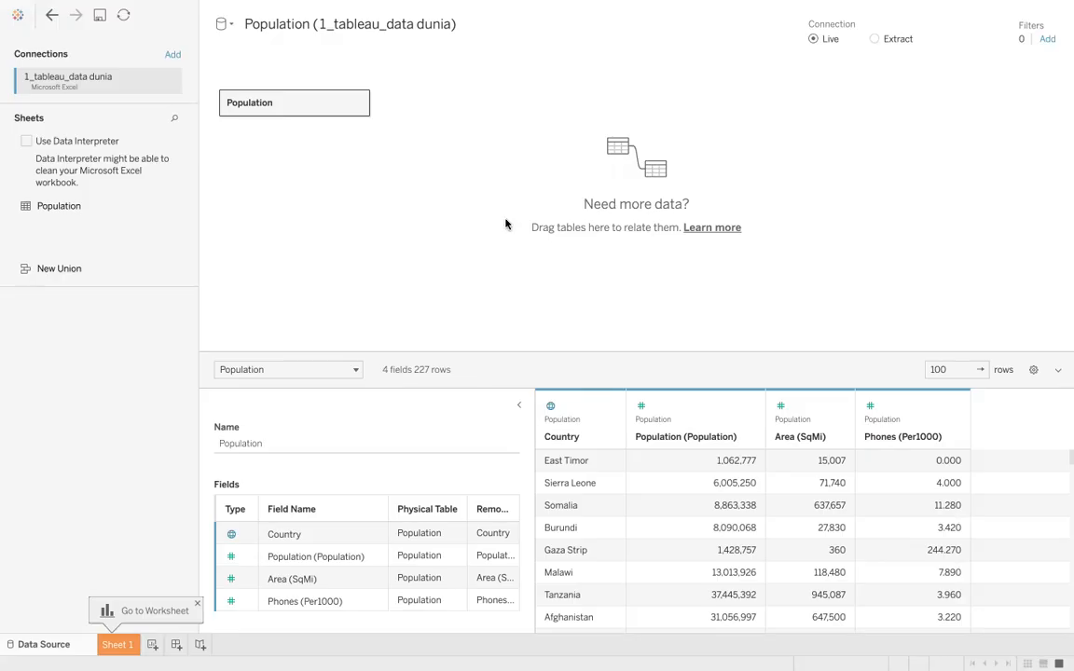
left_click(27, 143)
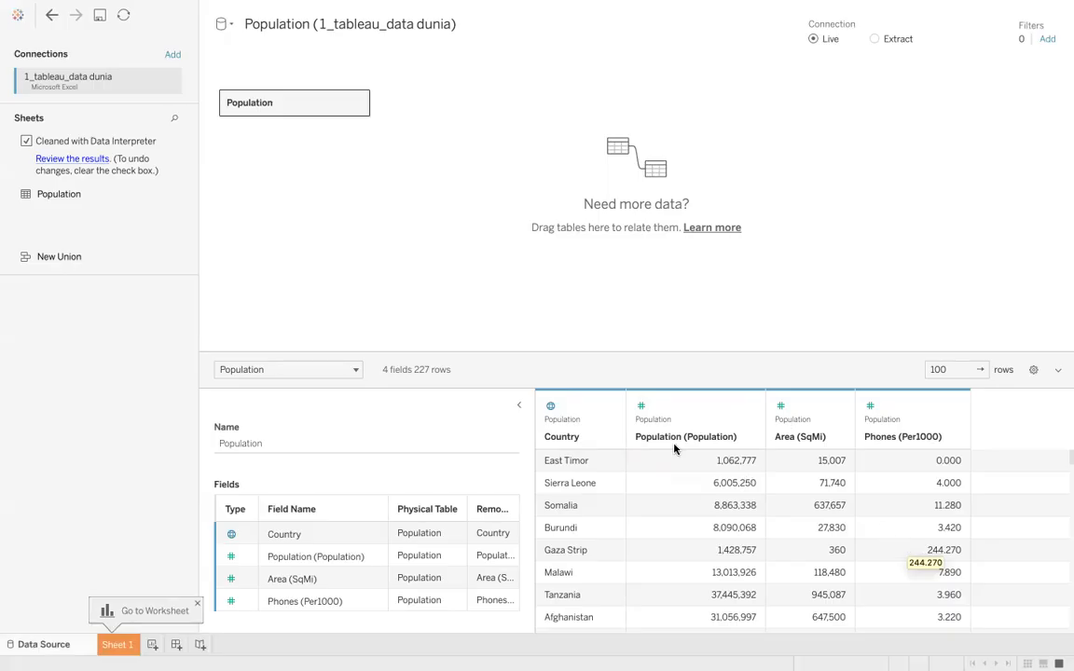
- Check the data type and geographic role of the Country field and the data type of Population (Population)
left_click(550, 412)
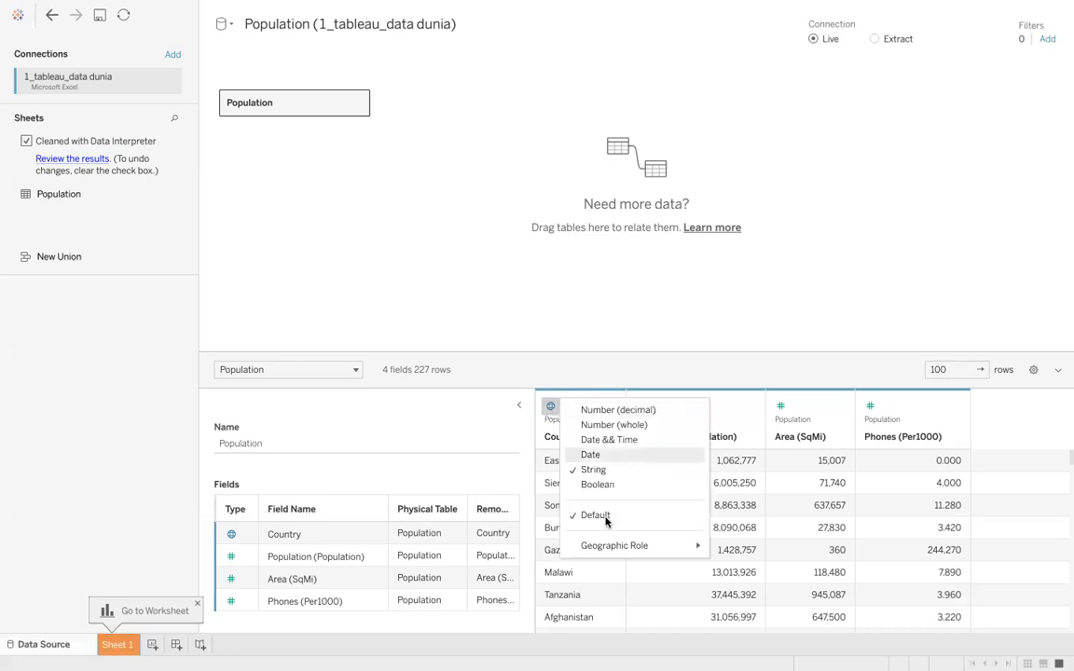
mouse_move(607, 545)
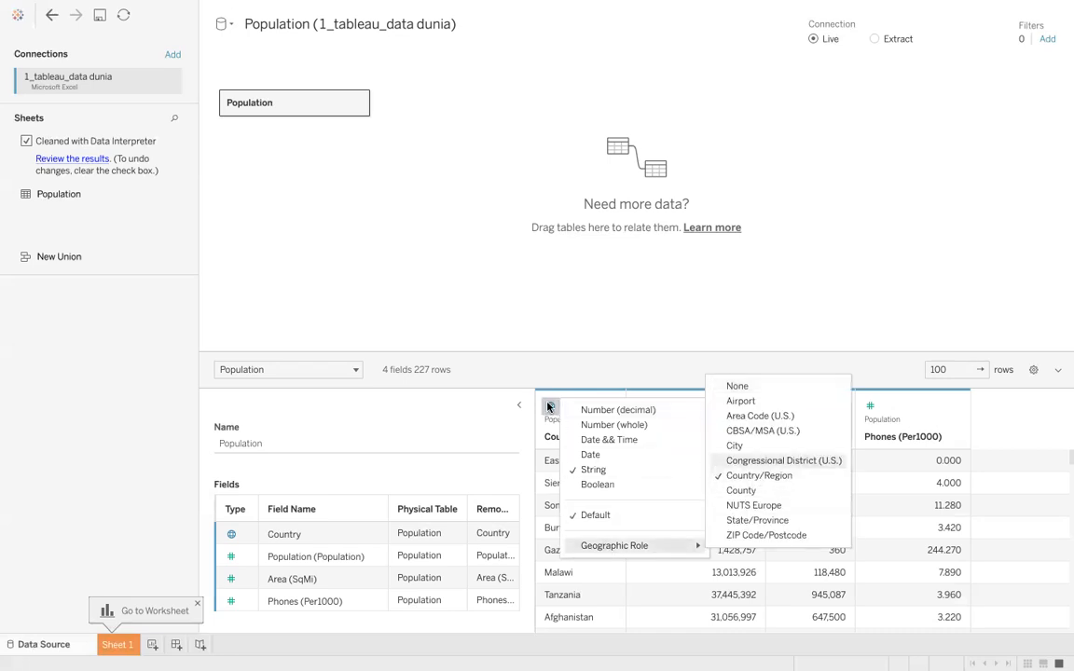
left_click(547, 367)
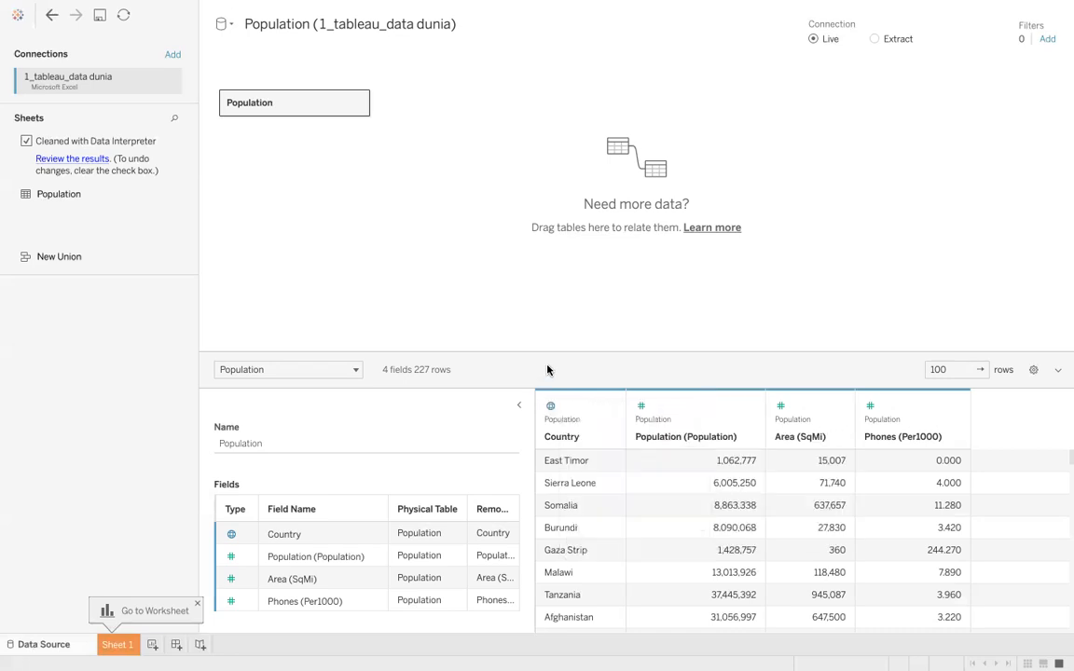
left_click(640, 408)
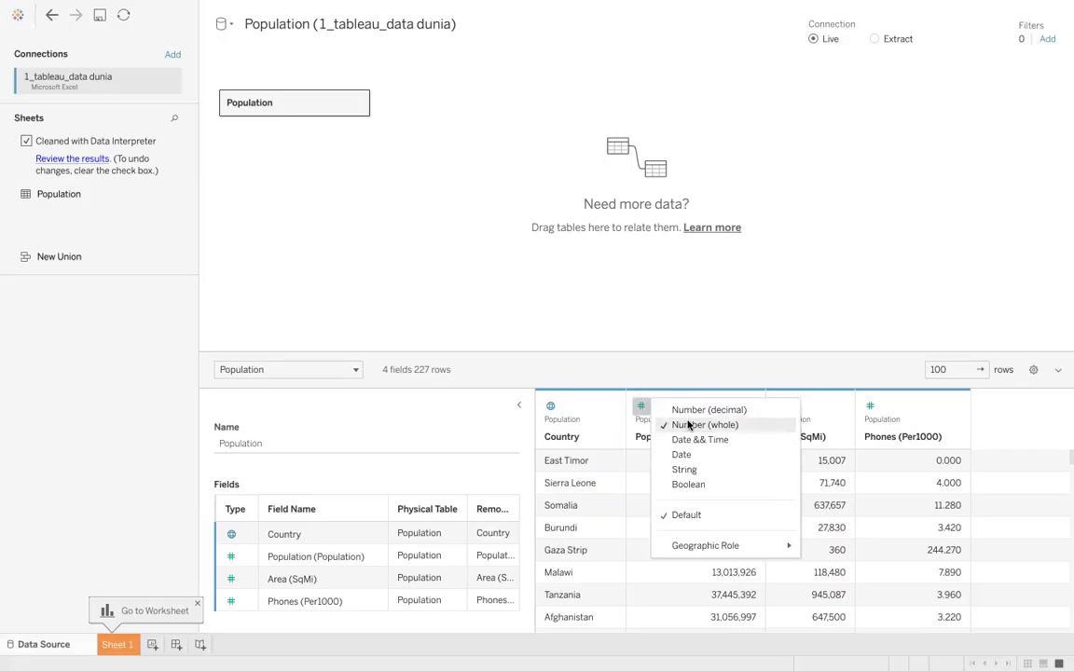
- On Sheet 1, map the Country field and color the countries by Population (Population)
left_click(113, 643)
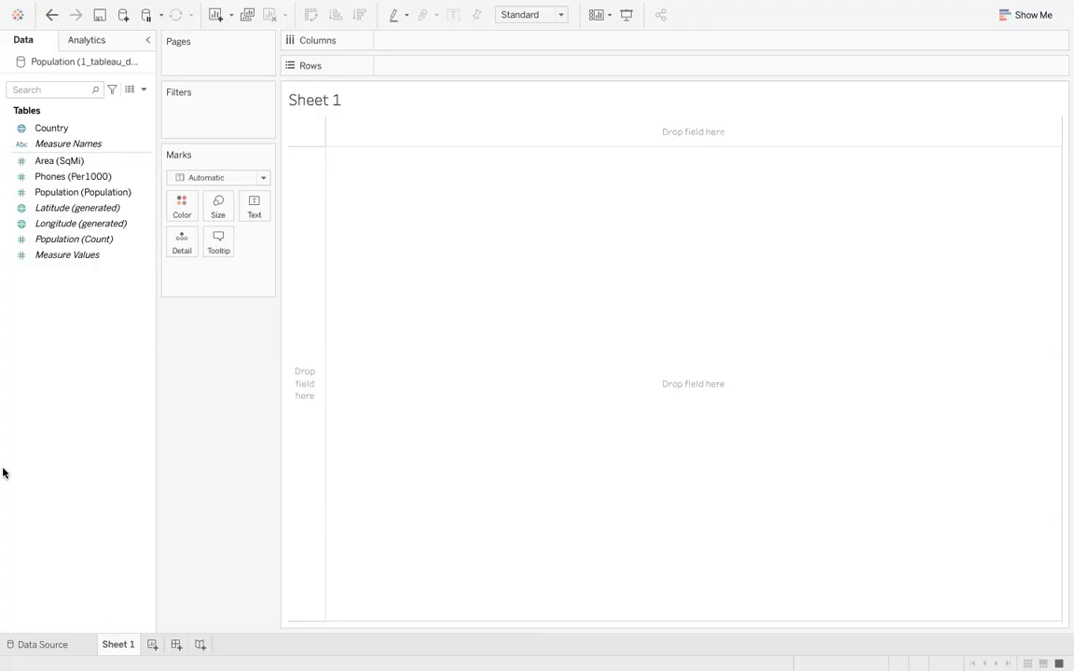
left_click(42, 128)
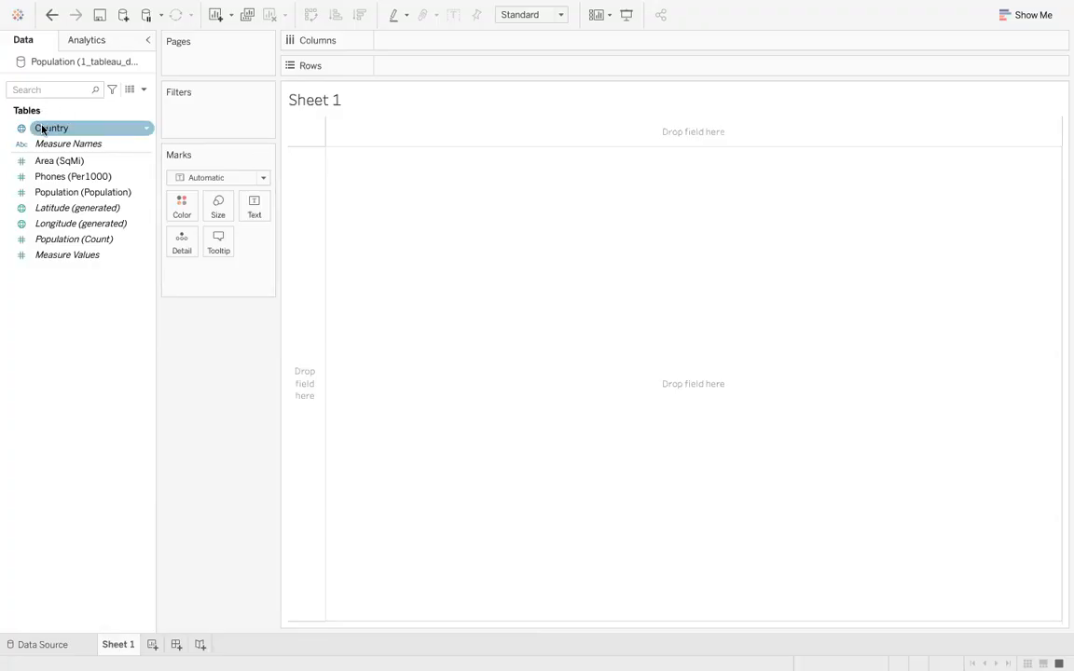
left_click_drag(42, 128, 597, 334)
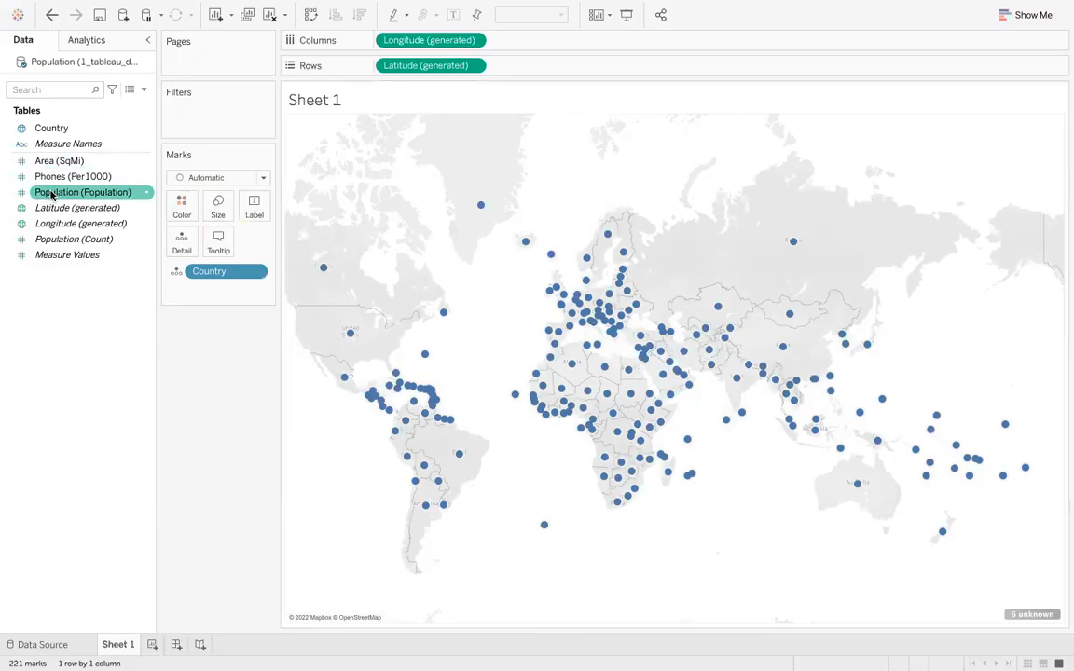
left_click_drag(52, 194, 181, 206)
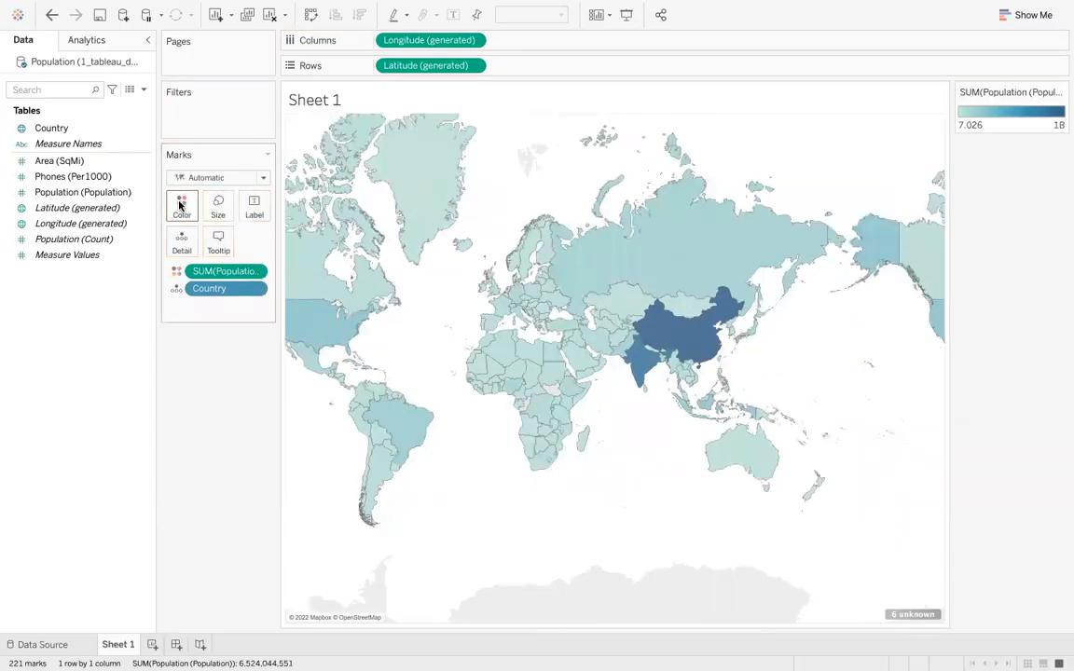
mouse_move(673, 339)
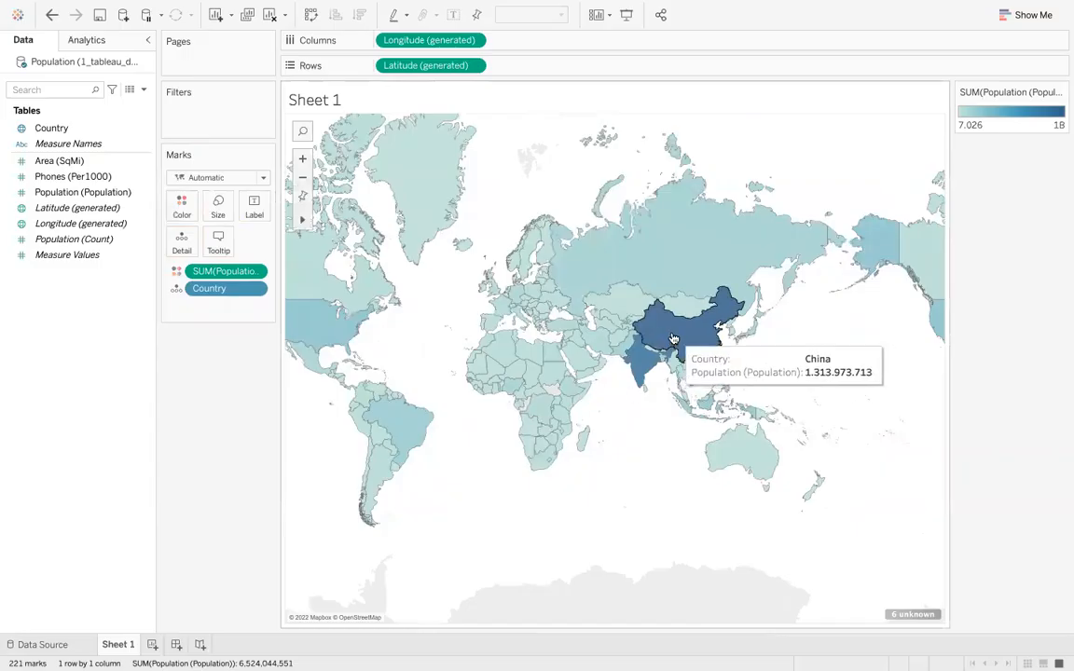
mouse_move(733, 458)
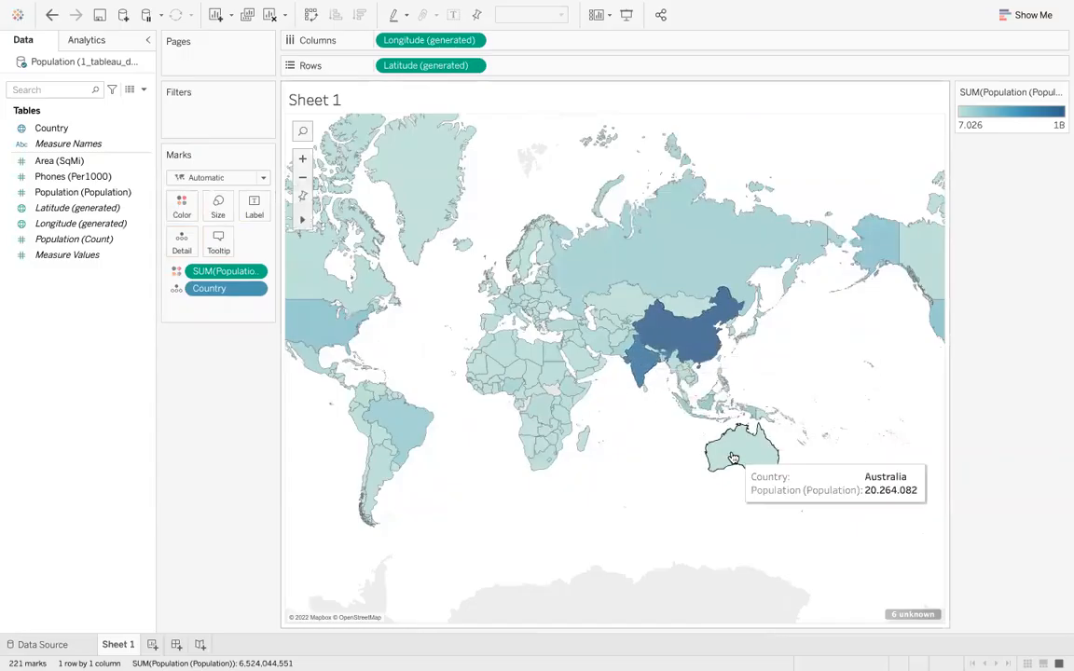
mouse_move(884, 254)
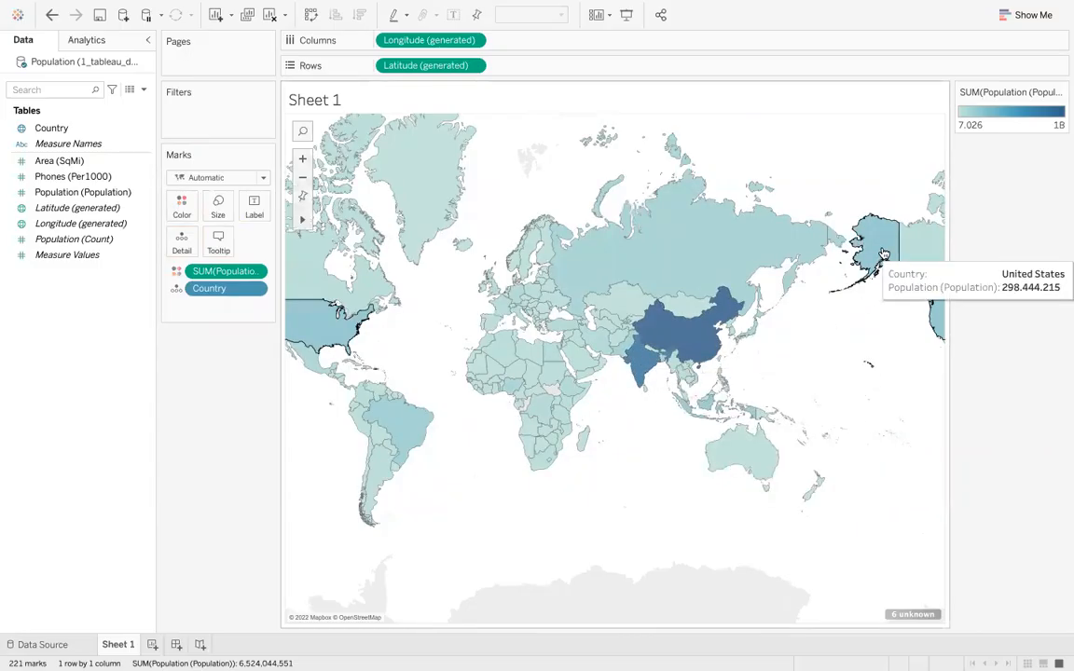
- Replace the map worksheet's title with "Population"
double_click(324, 96)
triple_click(263, 218)
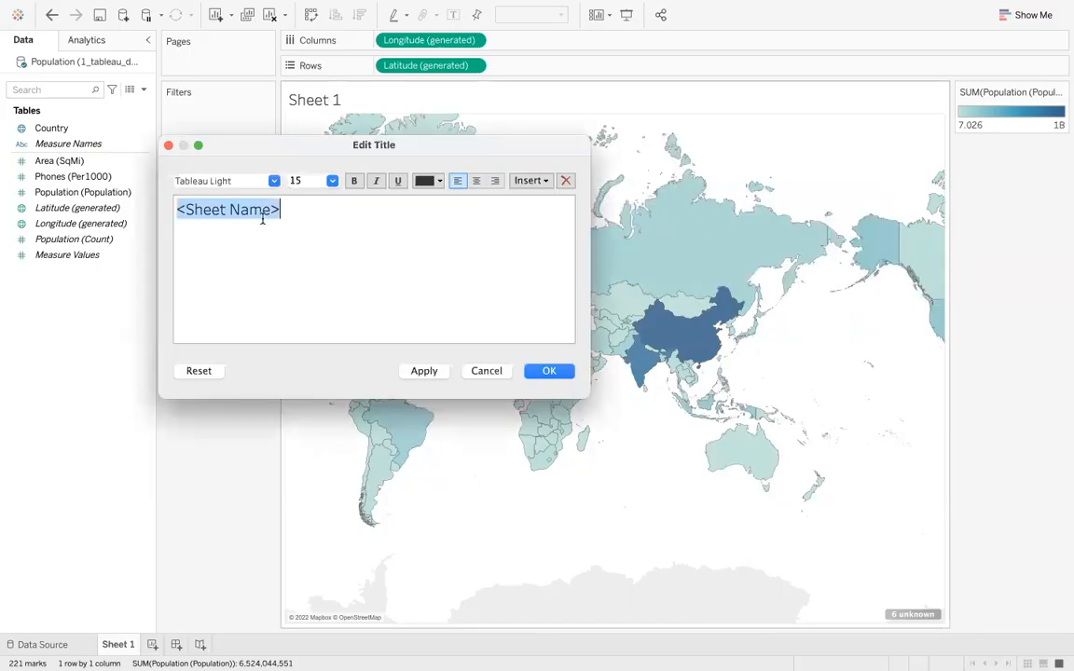
type("Population")
left_click(427, 370)
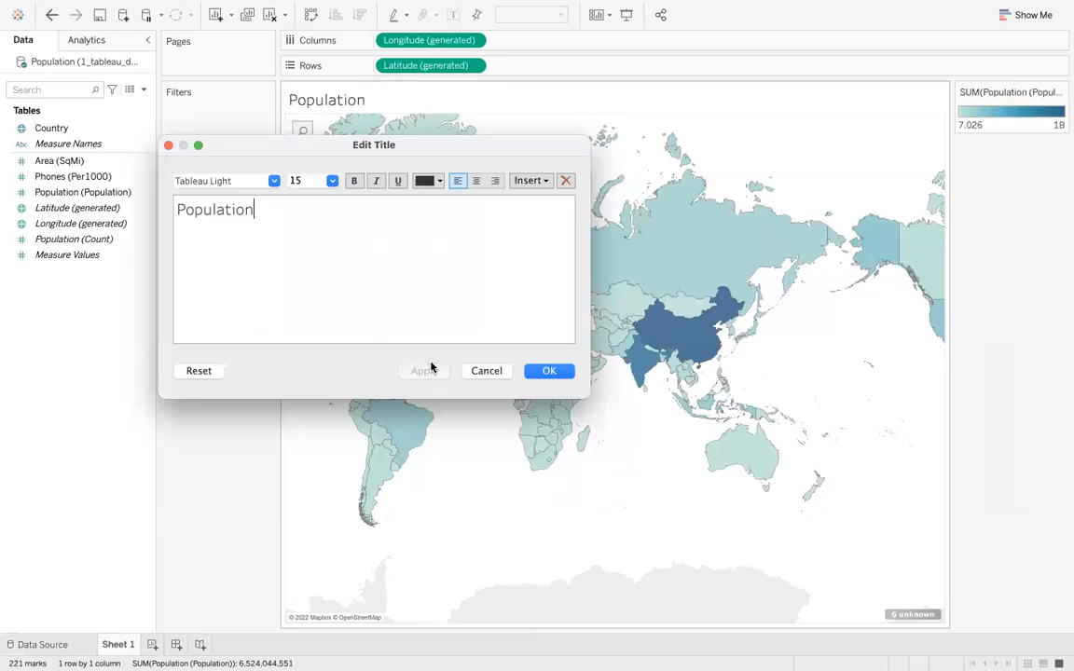
left_click(564, 373)
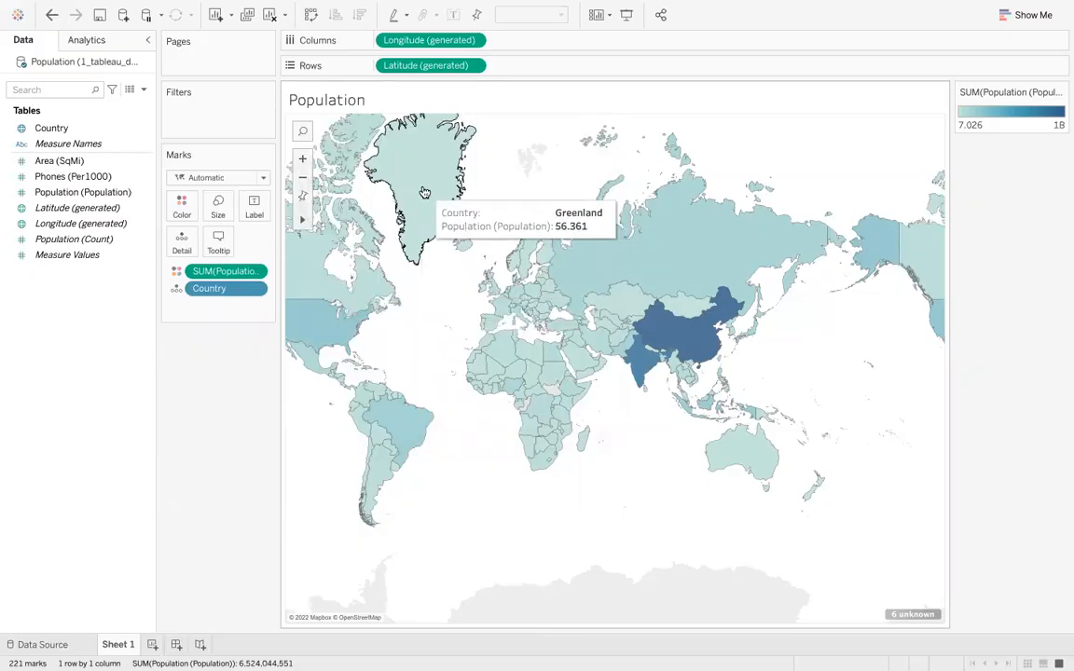
- Label the countries on the map with the Country field
left_click(84, 161)
left_click(93, 176)
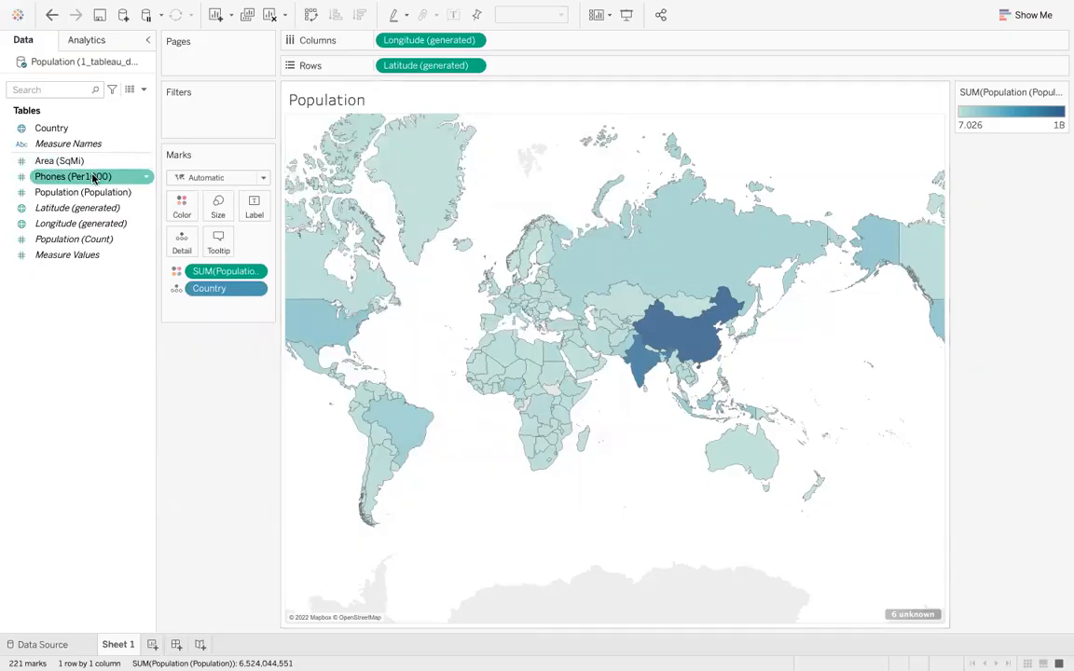
left_click(70, 131)
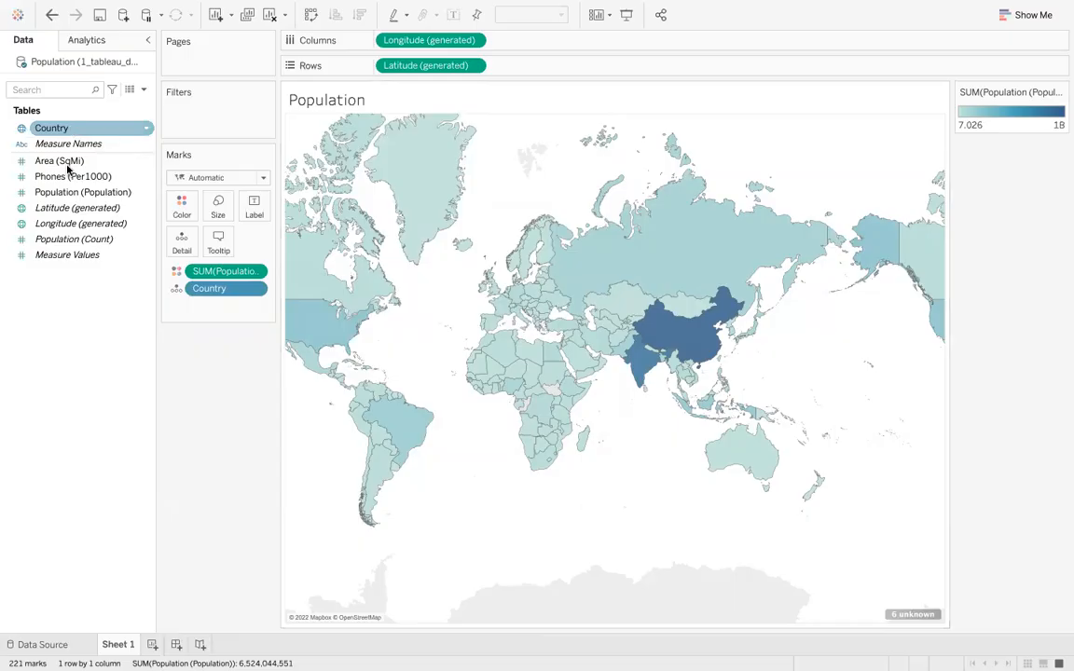
left_click(62, 193)
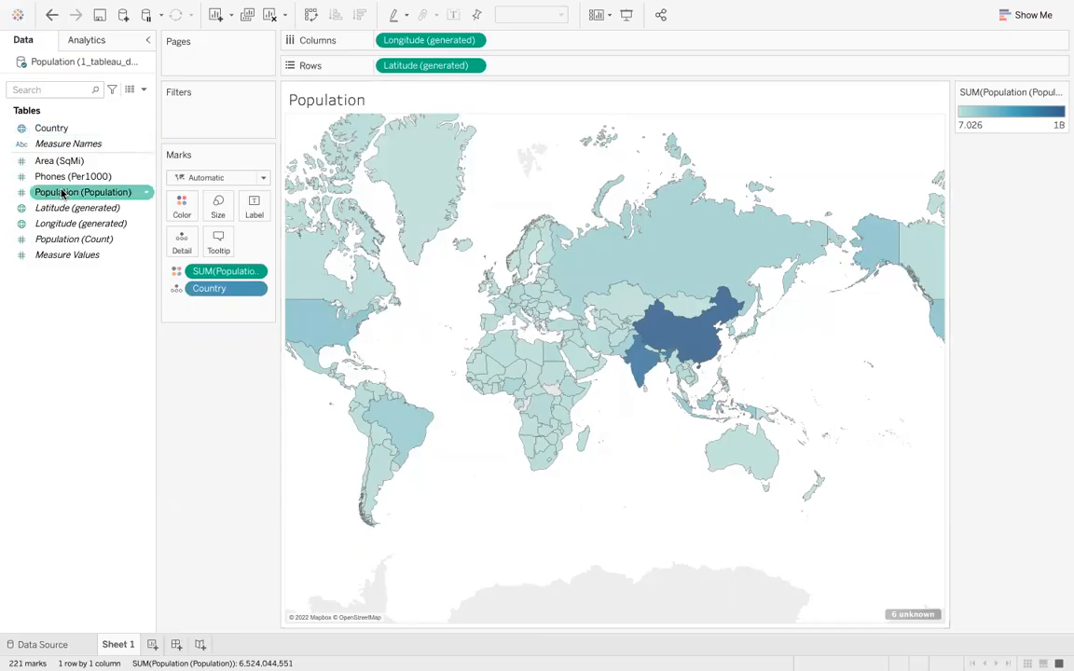
left_click(64, 144)
left_click(63, 131)
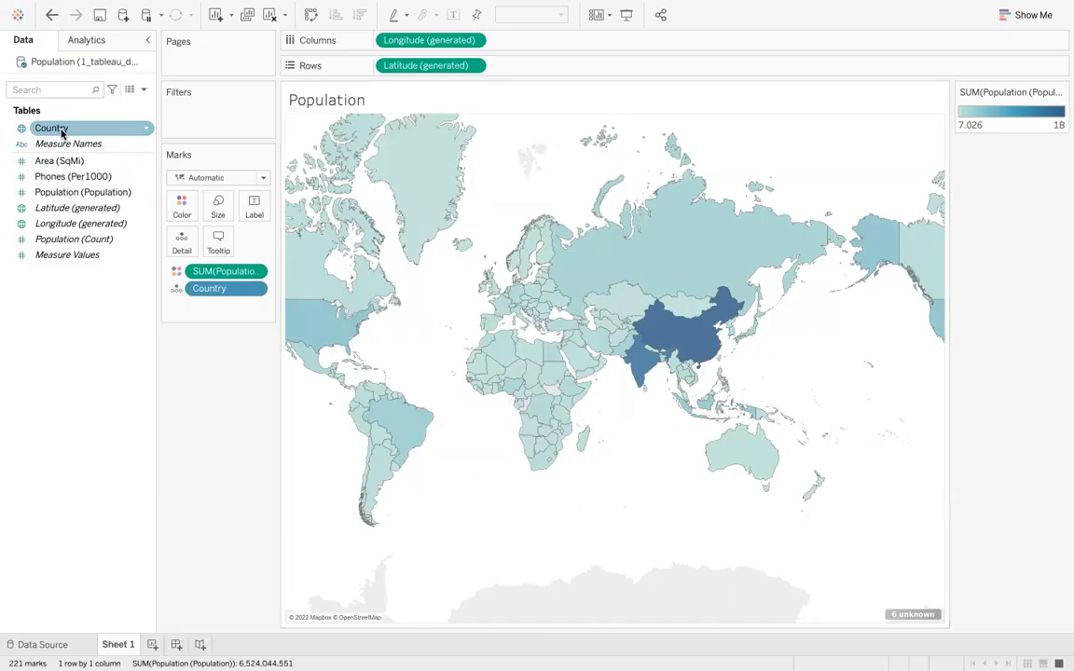
left_click_drag(62, 134, 249, 210)
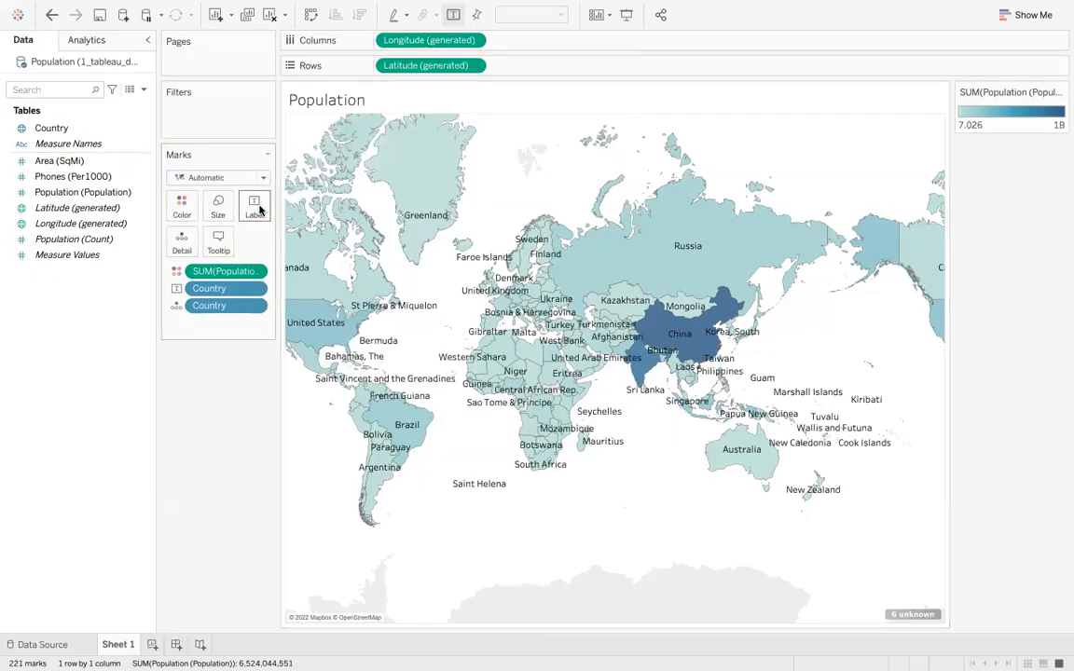
- Set the font size of the map's country labels to 6
left_click(392, 309)
left_click(321, 351)
type("6")
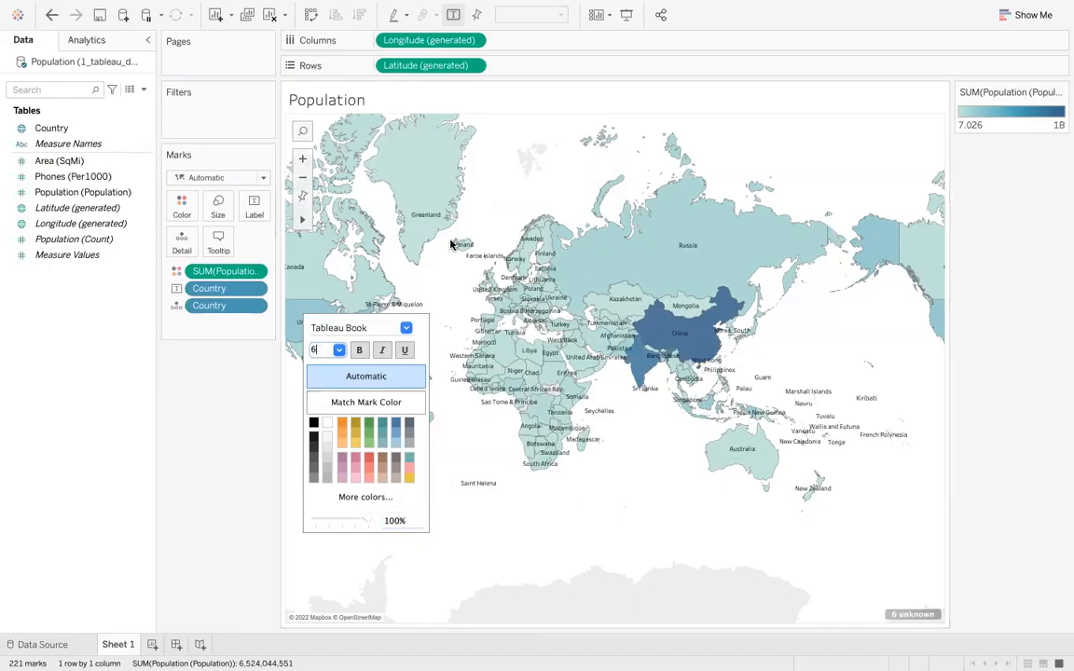
left_click(490, 106)
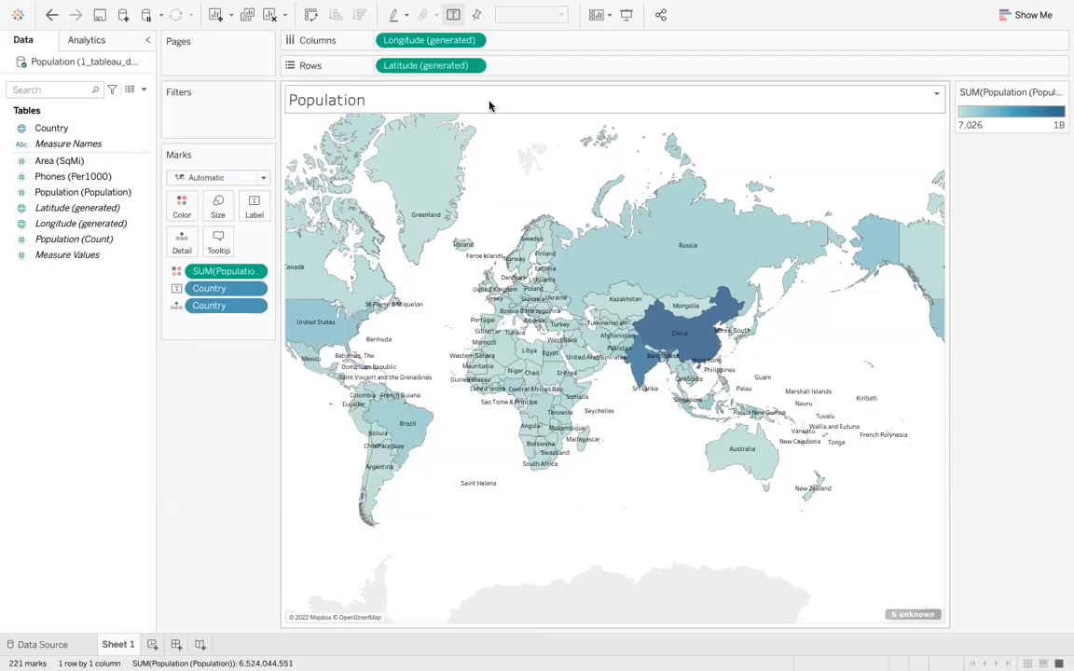
- Add a second worksheet for another view of the country data
left_click(152, 644)
left_click(72, 129)
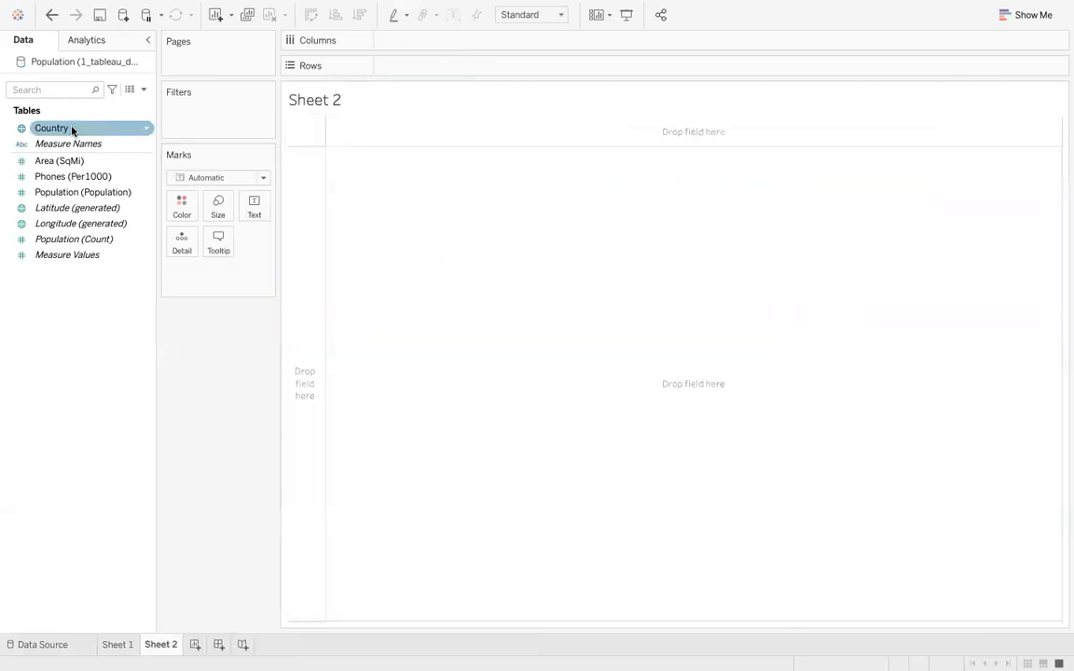
left_click_drag(71, 131, 303, 192)
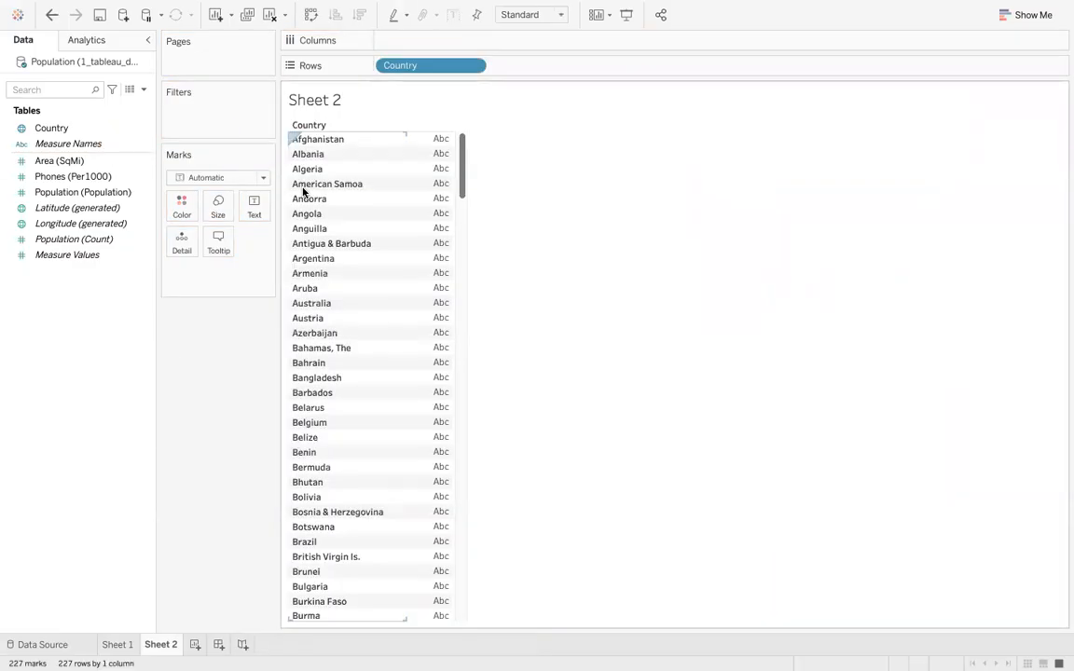
key("ctrl+z")
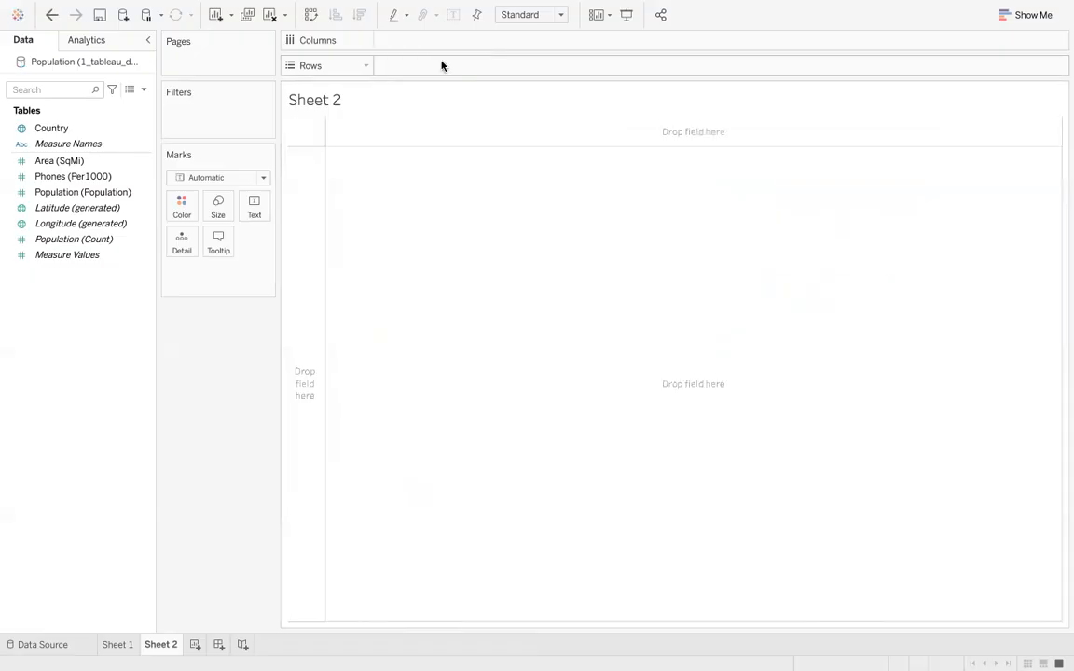
left_click_drag(71, 131, 455, 66)
key("ctrl+z")
- Build a horizontal bar chart of Phones (Per1000) with Country as rows, sorted in descending order
left_click_drag(79, 133, 317, 203)
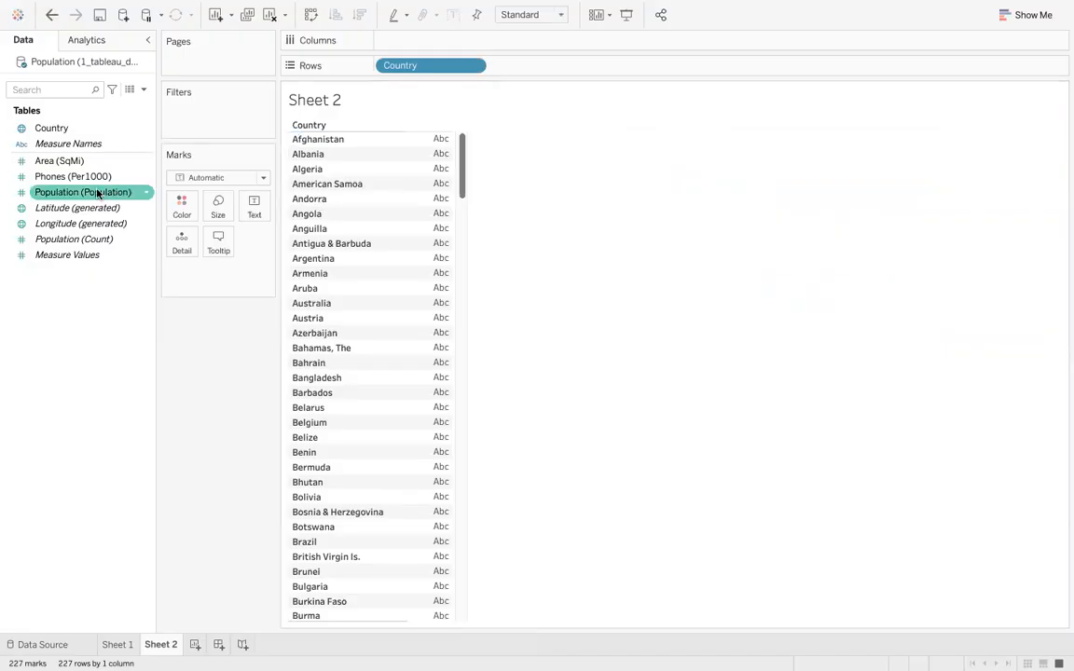
left_click_drag(62, 178, 430, 183)
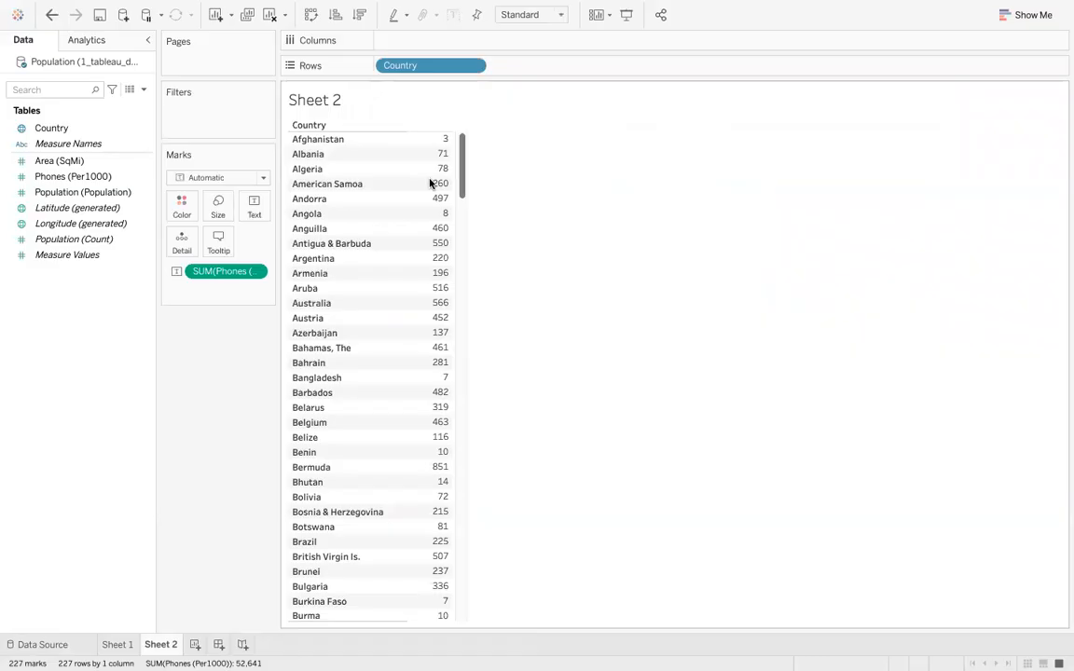
left_click(1039, 14)
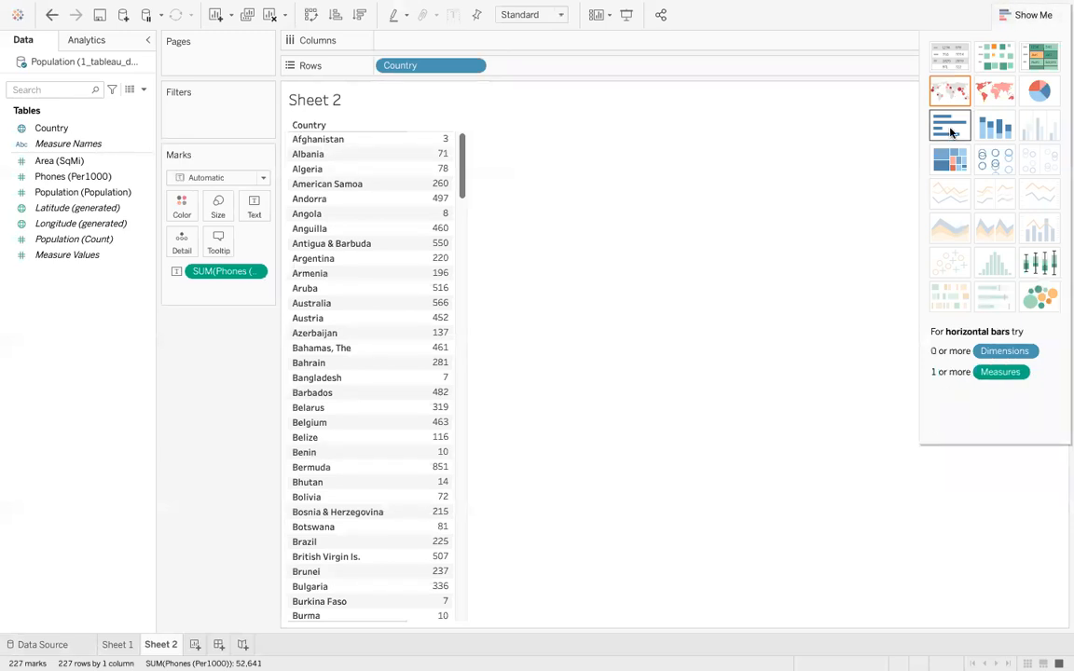
left_click(950, 127)
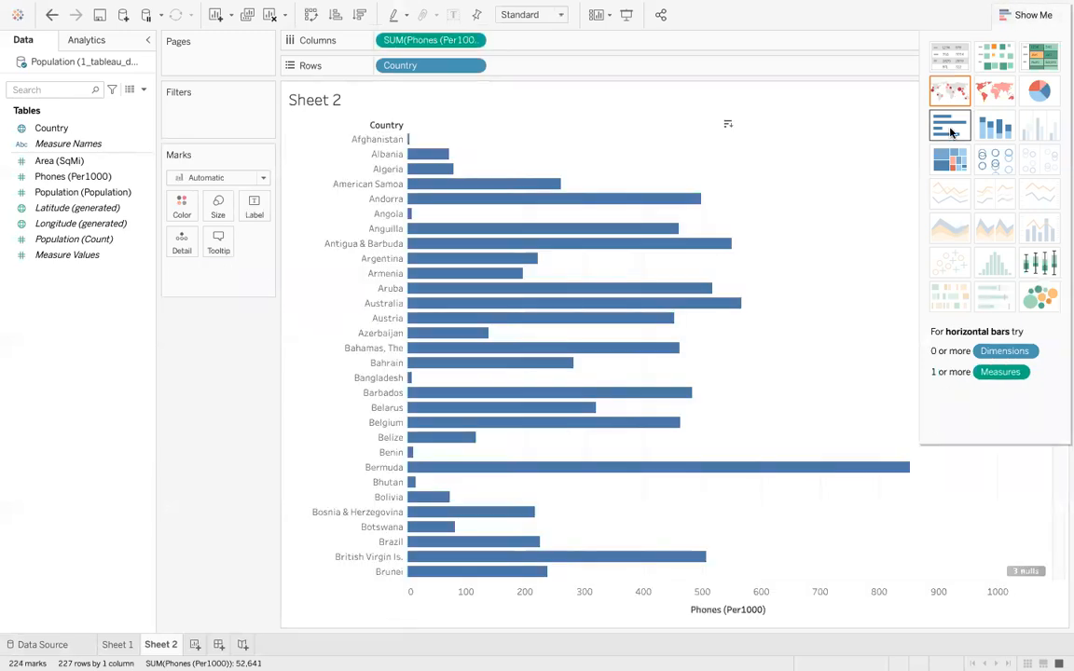
left_click(358, 16)
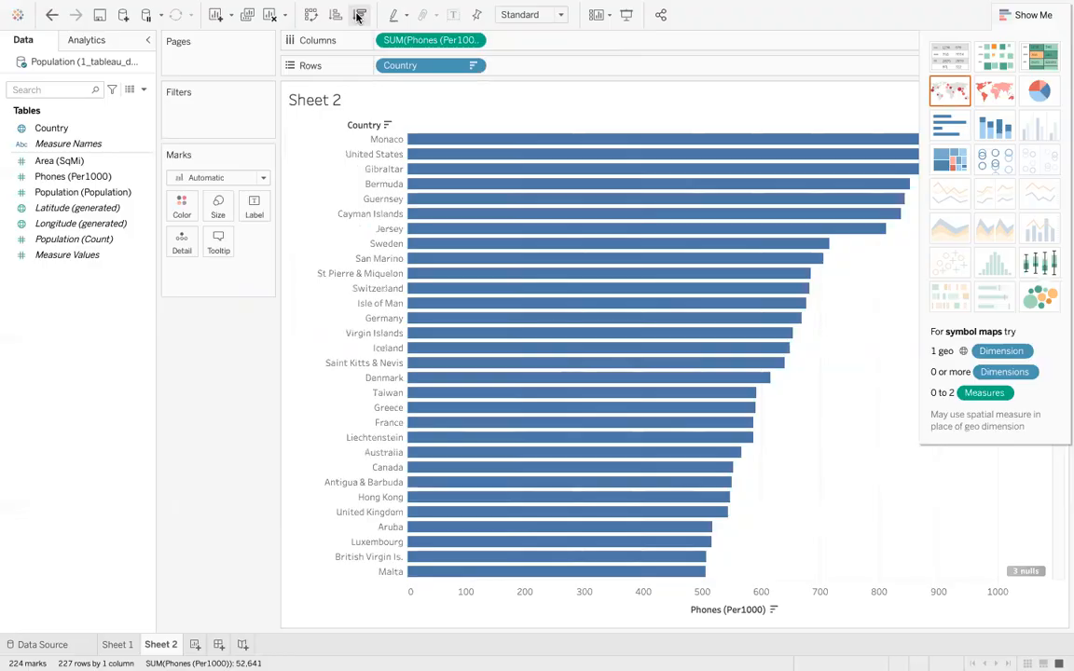
- Set the title of the country bar chart to Phones
double_click(352, 99)
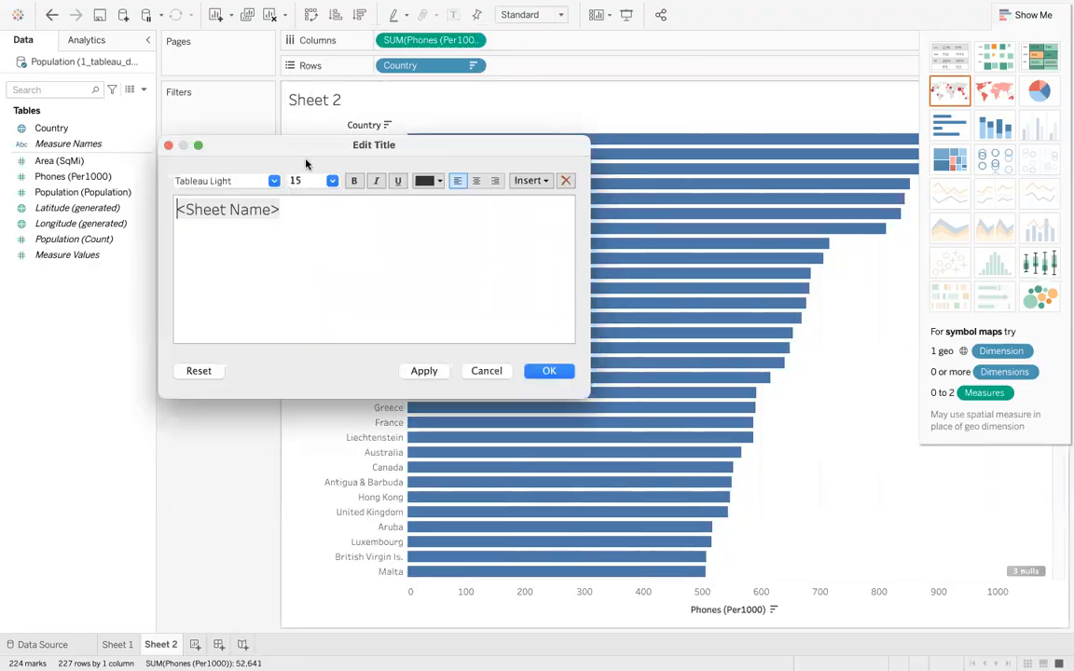
triple_click(275, 209)
type("Phones")
left_click(424, 371)
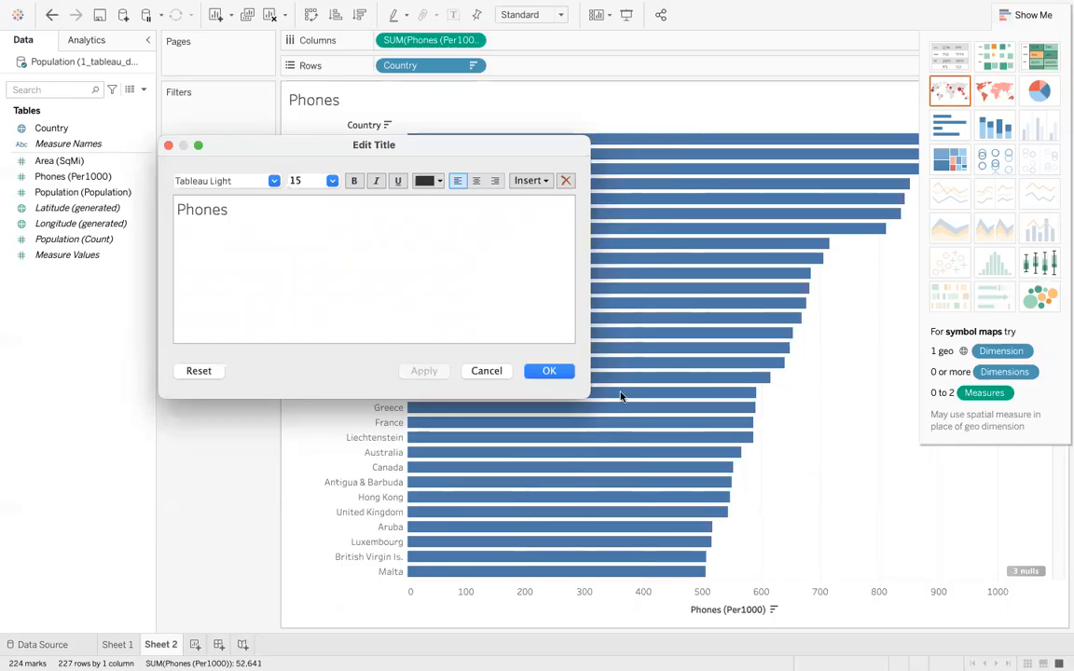
left_click(560, 372)
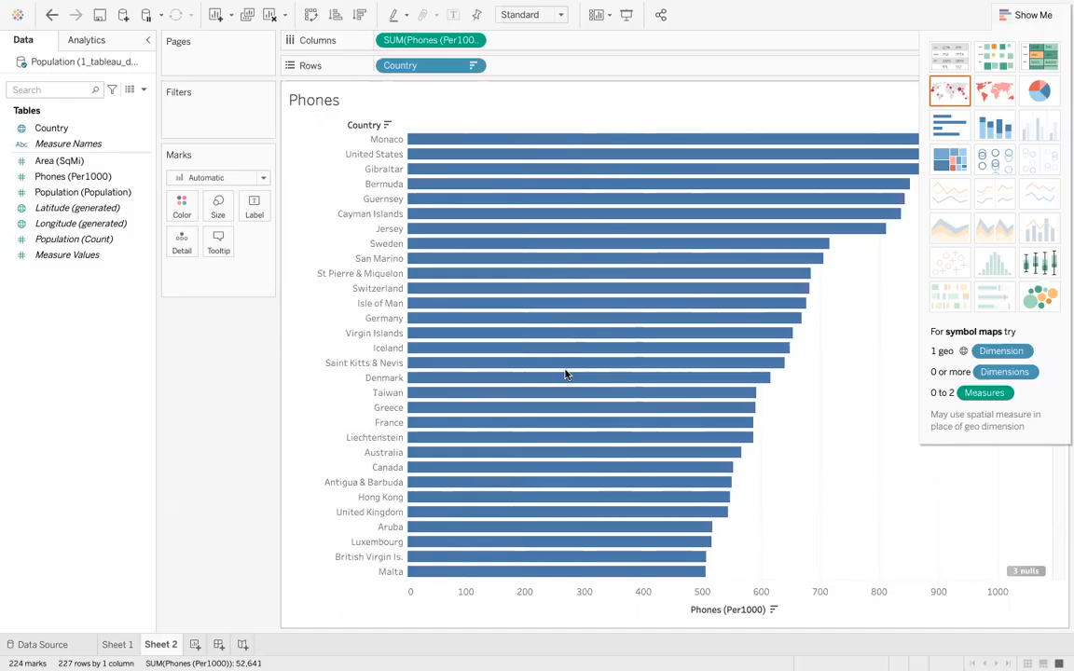
- Filter the bar chart to the top 10 countries by the sum of Phones (Per1000)
left_click(107, 146)
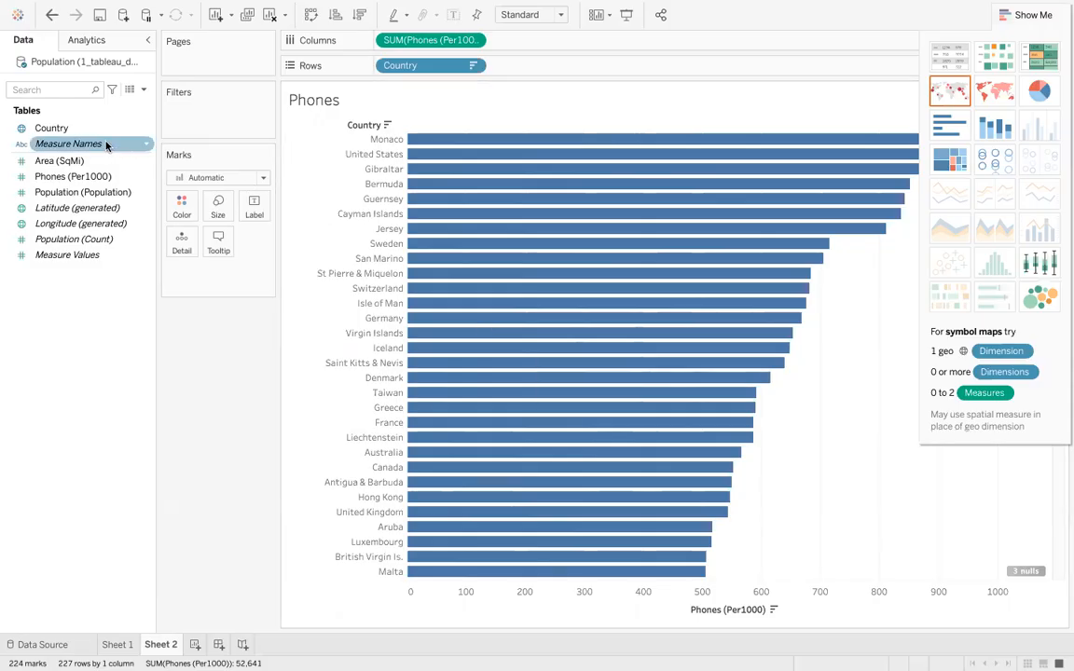
left_click_drag(79, 135, 197, 120)
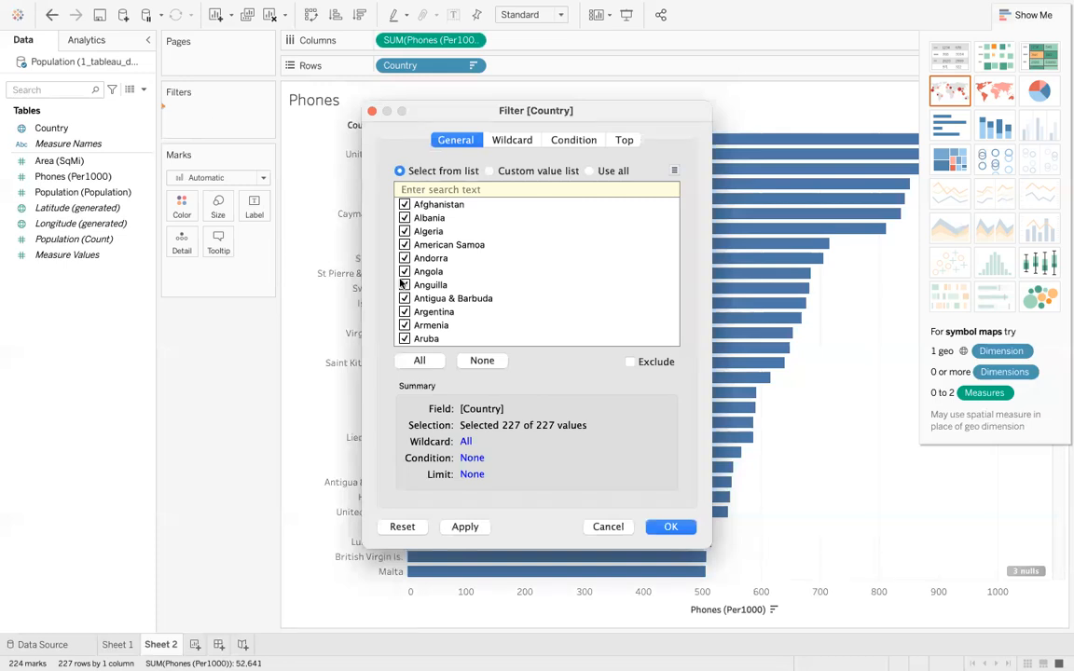
left_click(623, 140)
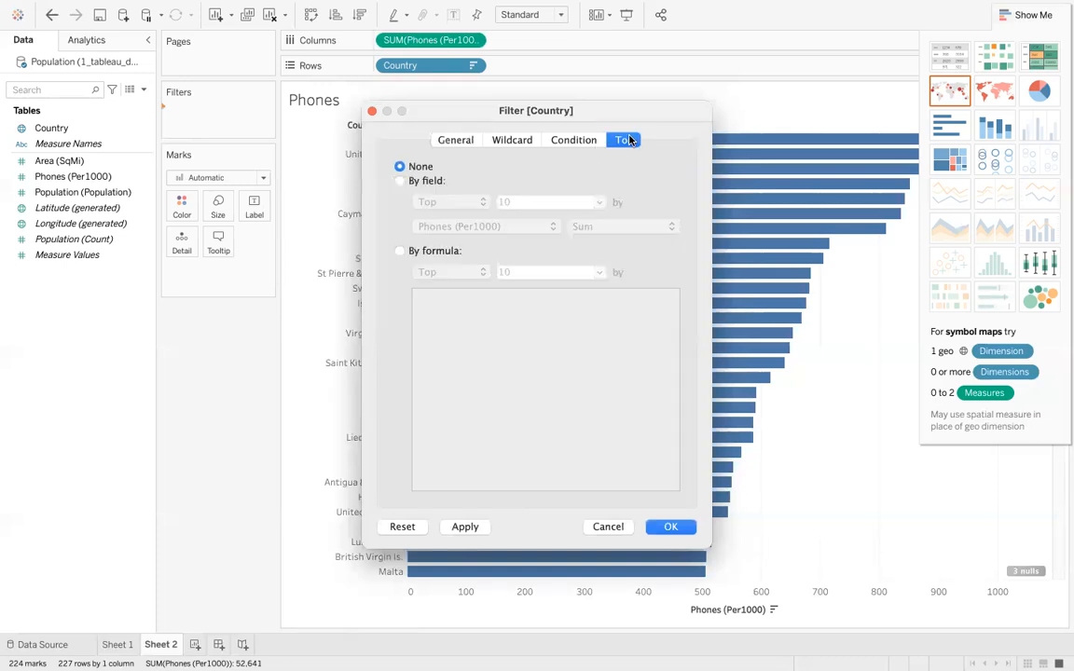
left_click(426, 183)
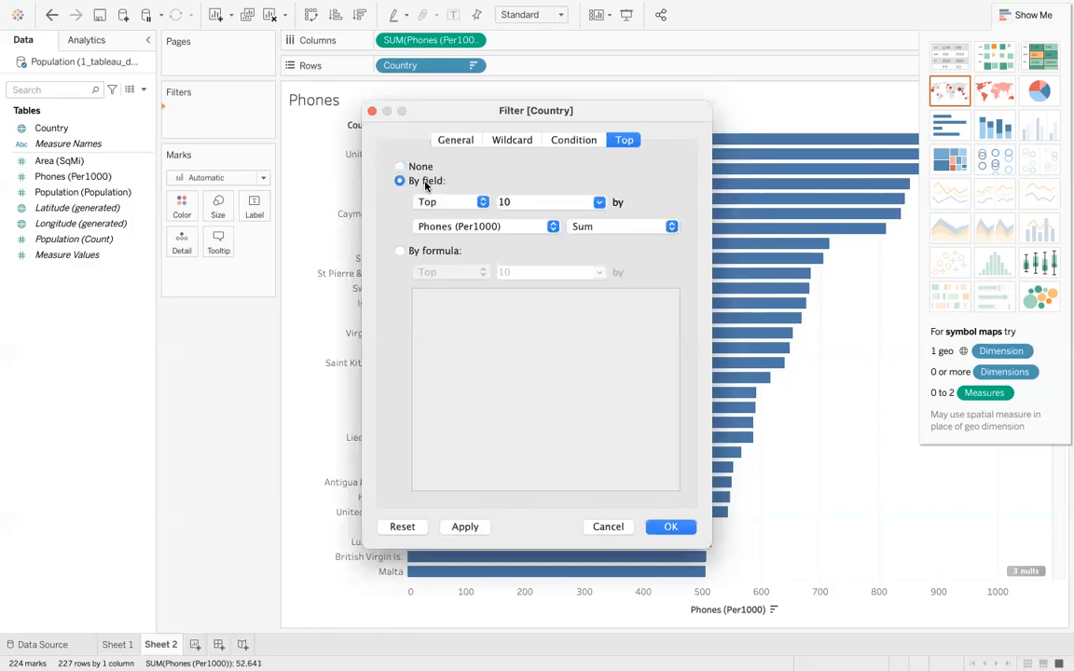
left_click(466, 526)
left_click(671, 527)
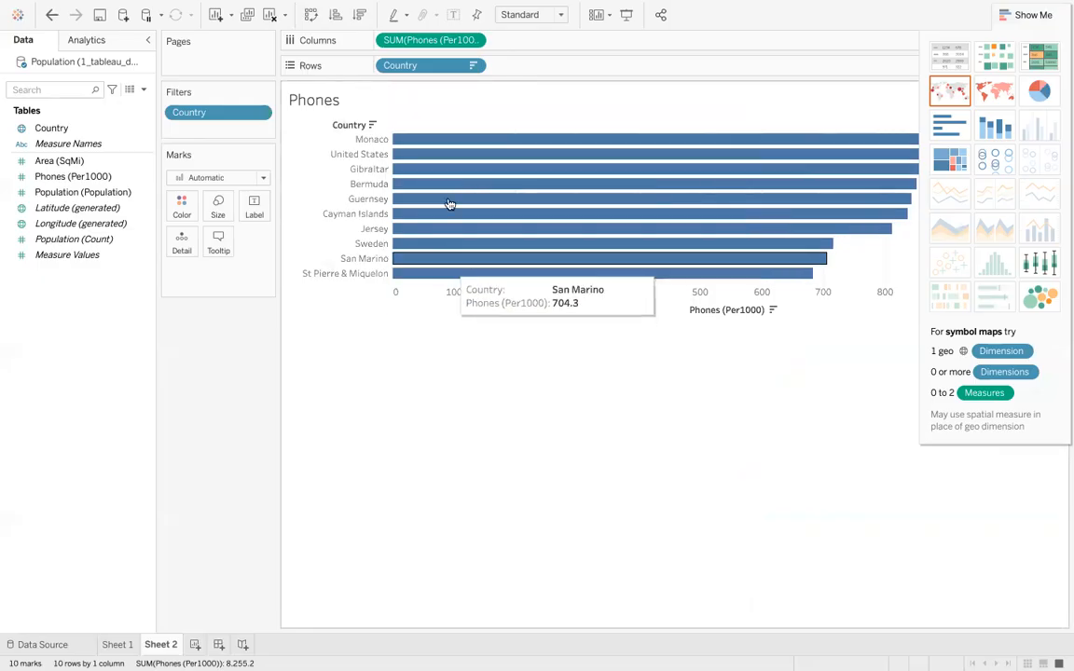
- Try coloring the bars by Country and undo that coloring
left_click(79, 131)
left_click_drag(79, 131, 183, 207)
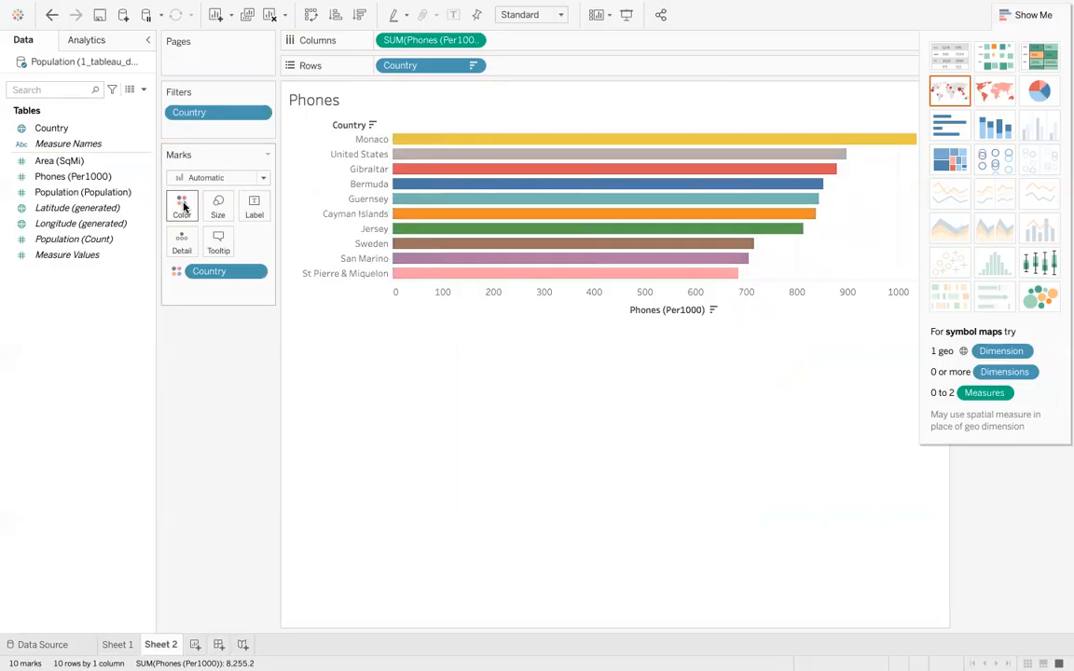
key("ctrl+z")
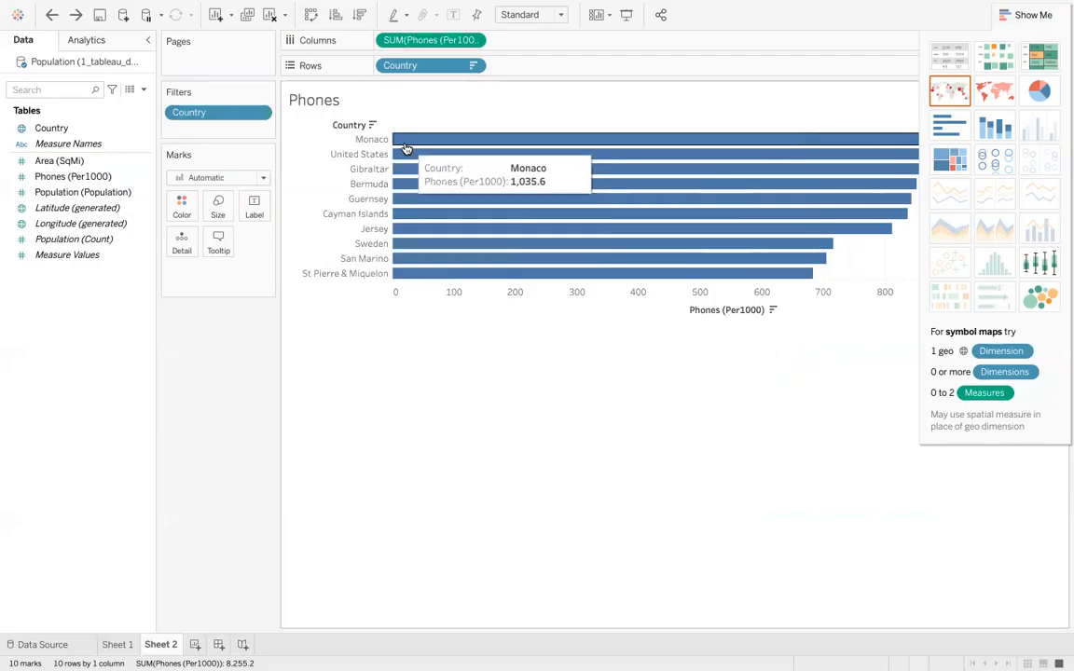
- Color the bars by Phones (Per1000) and label them with the same field
left_click_drag(86, 177, 184, 207)
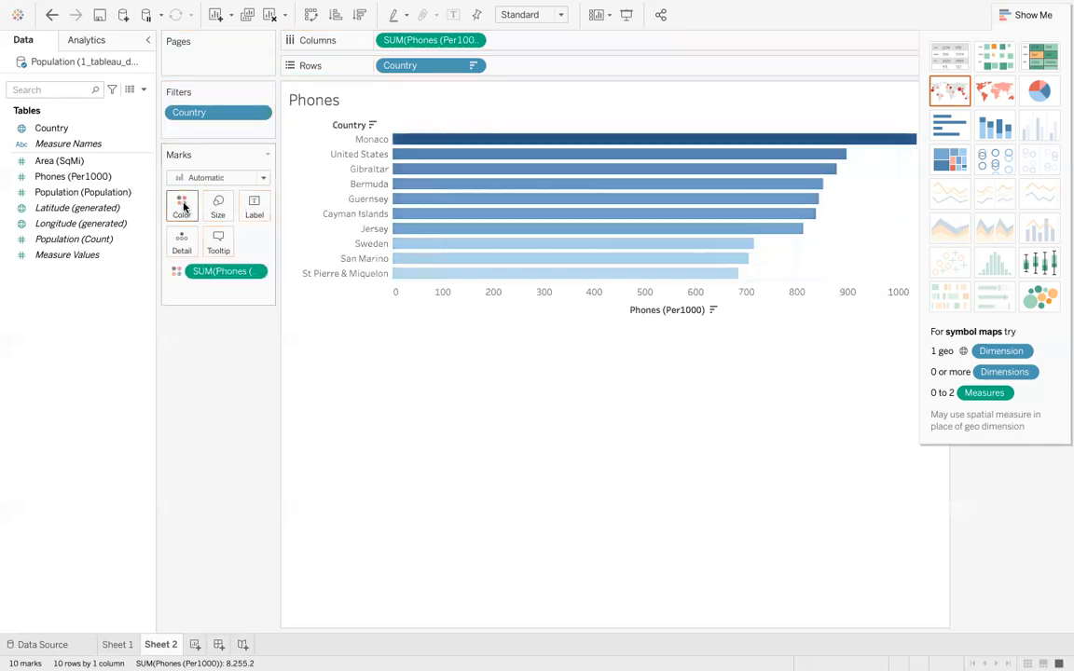
left_click(1022, 23)
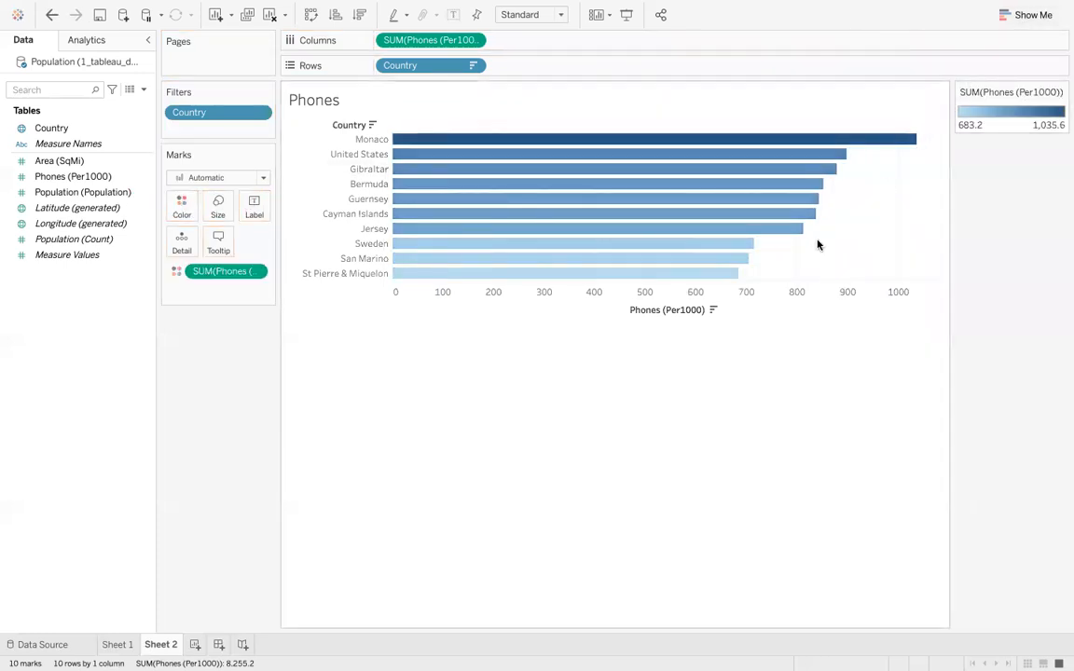
left_click_drag(108, 178, 259, 214)
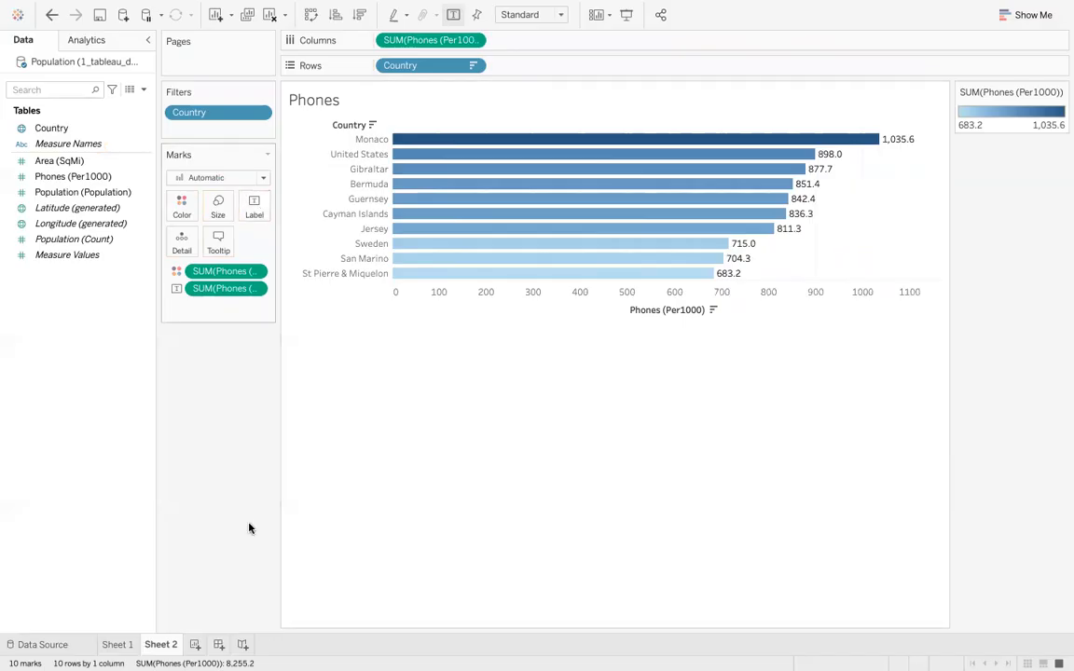
- Add a third worksheet with Phones (Per1000) as columns and Population (Population) as rows
left_click(194, 644)
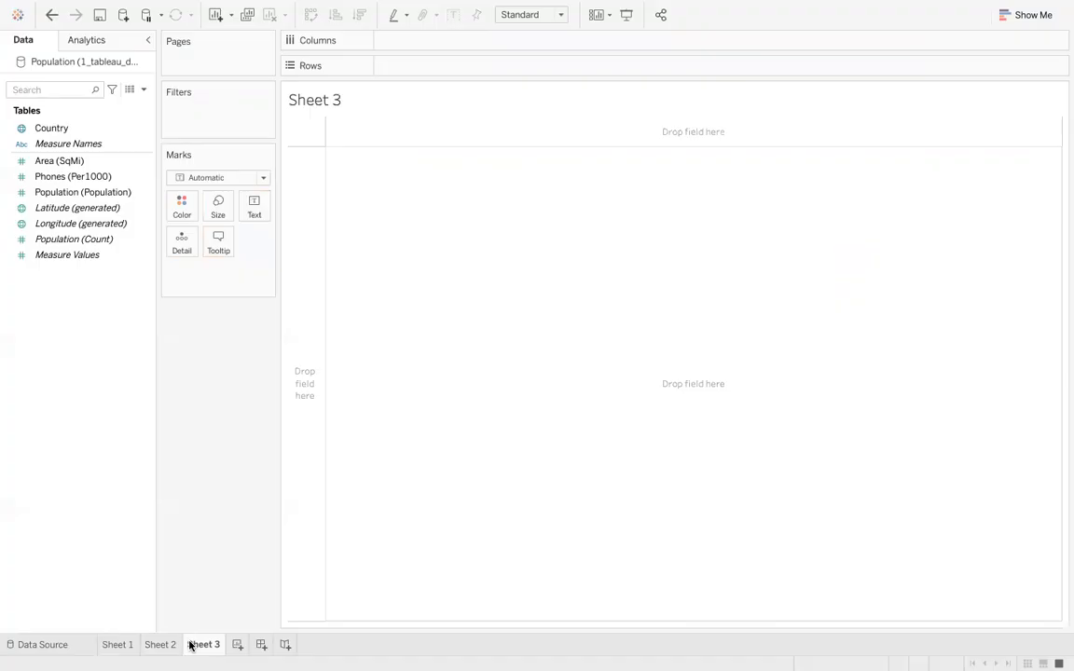
left_click(62, 178)
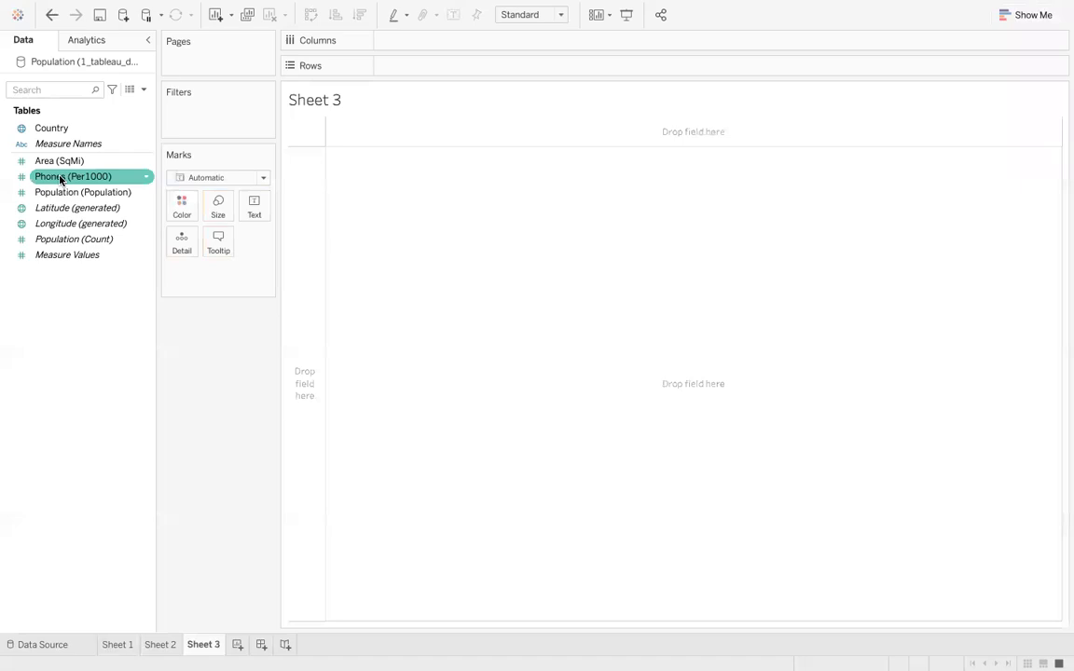
left_click_drag(61, 179, 436, 50)
left_click_drag(84, 192, 448, 64)
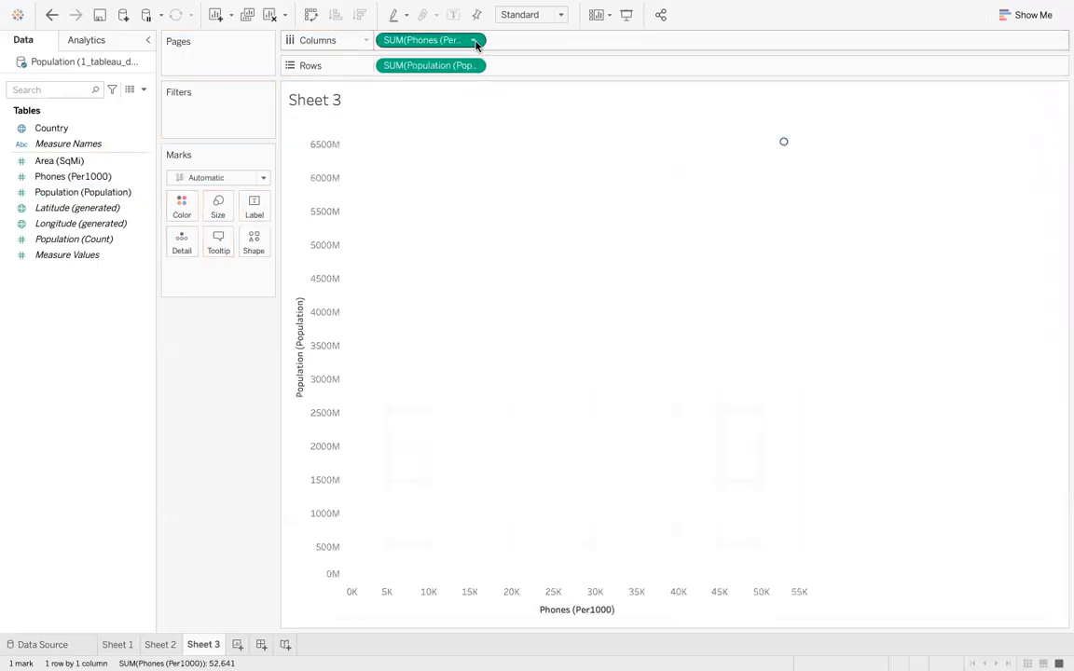
- Convert both the phones and population fields to dimensions for a scatter plot of individual values
left_click(474, 41)
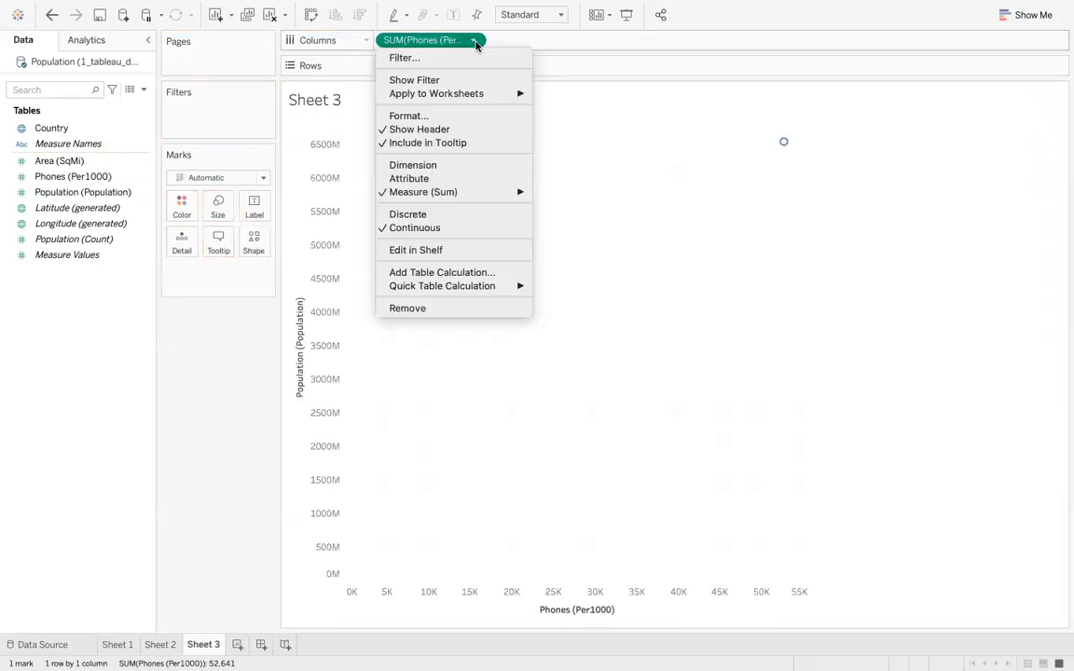
left_click(452, 165)
left_click(473, 65)
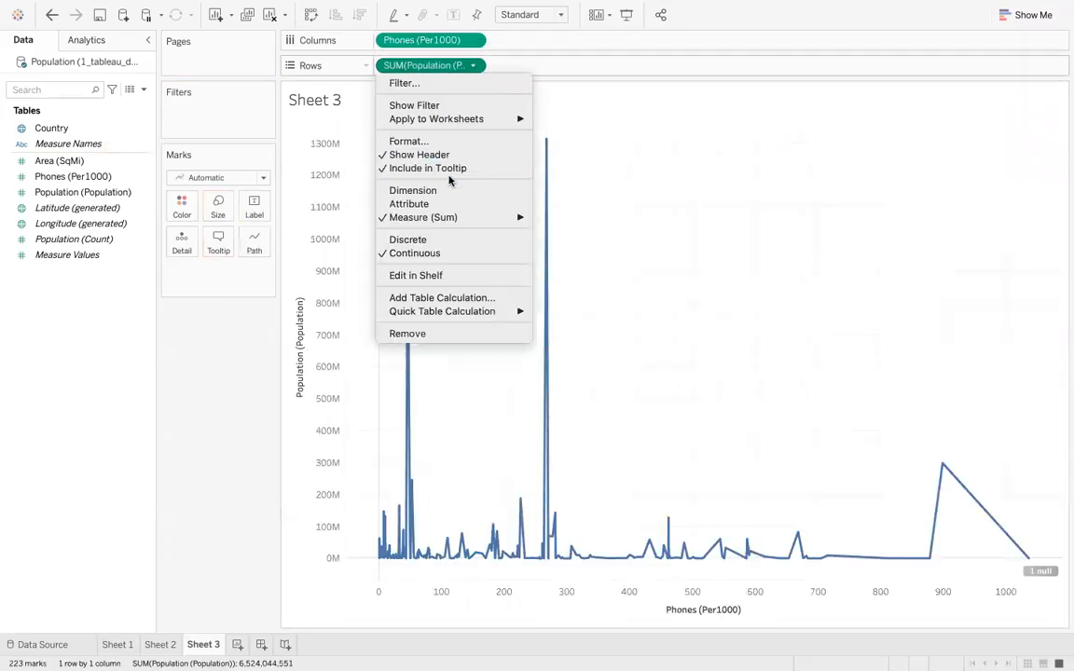
left_click(447, 190)
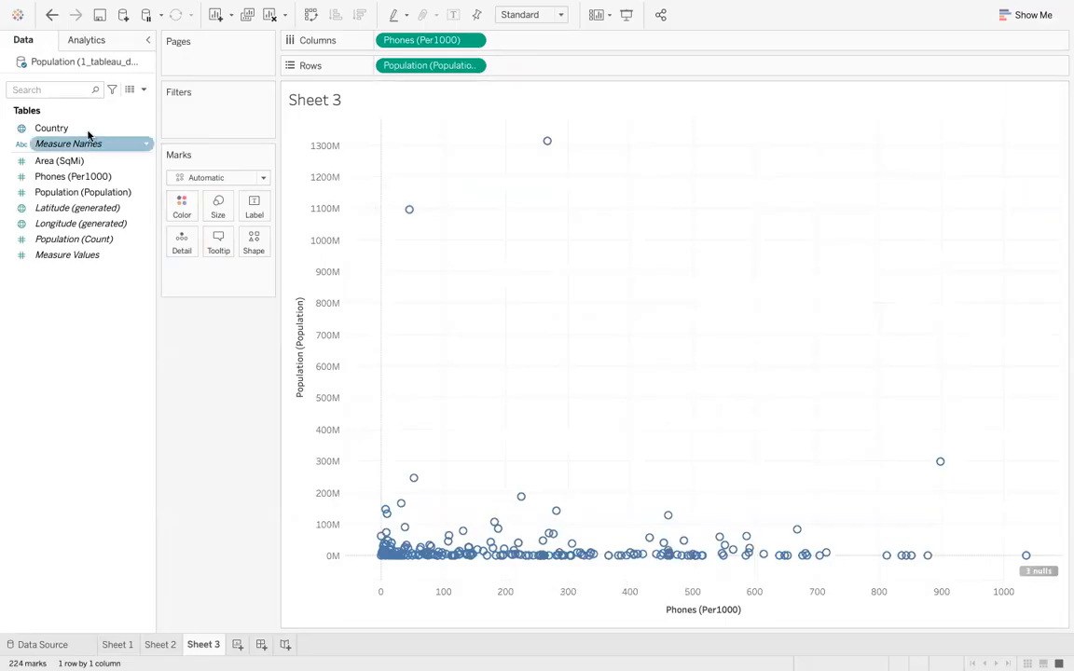
- Label the scatter plot's points with Country and set the label font size to 6
left_click_drag(86, 130, 253, 209)
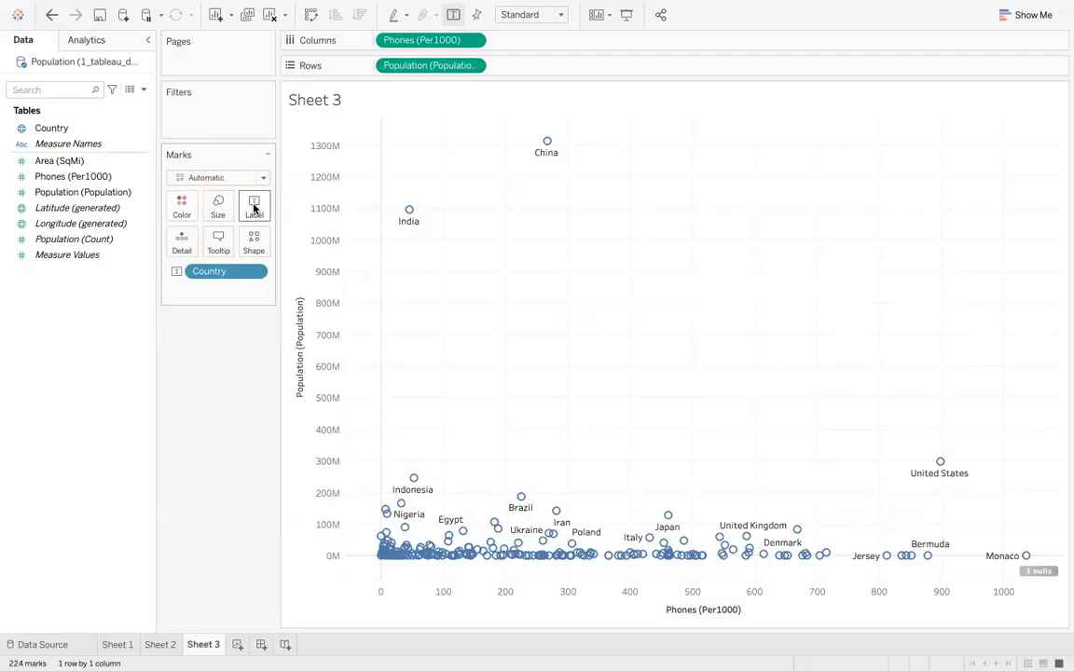
left_click(336, 305)
left_click(327, 348)
type("6")
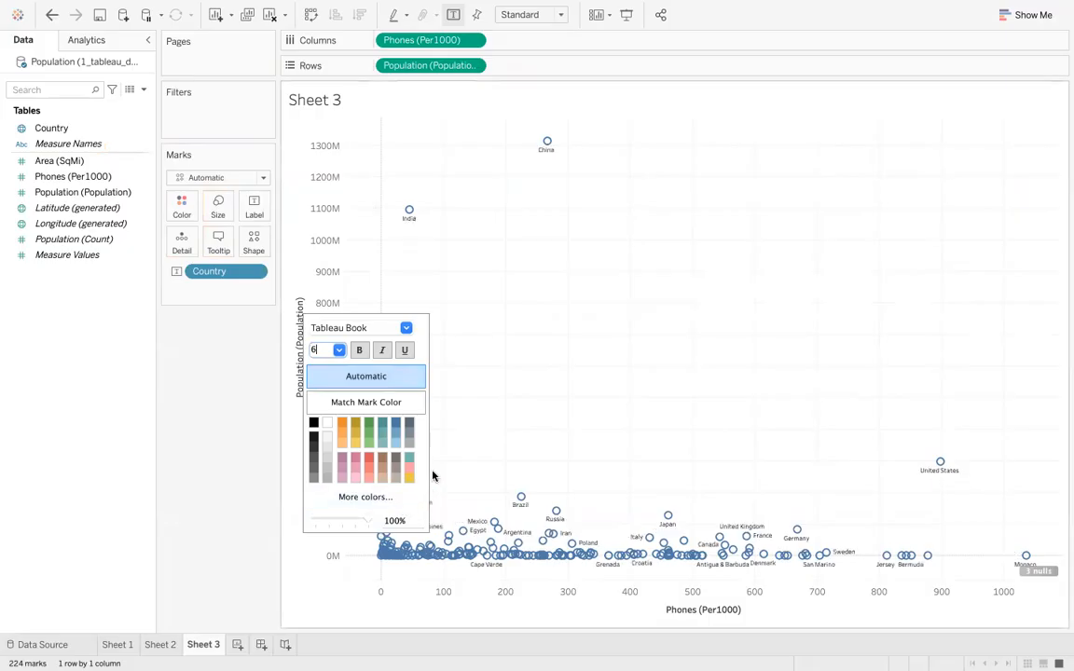
left_click(457, 229)
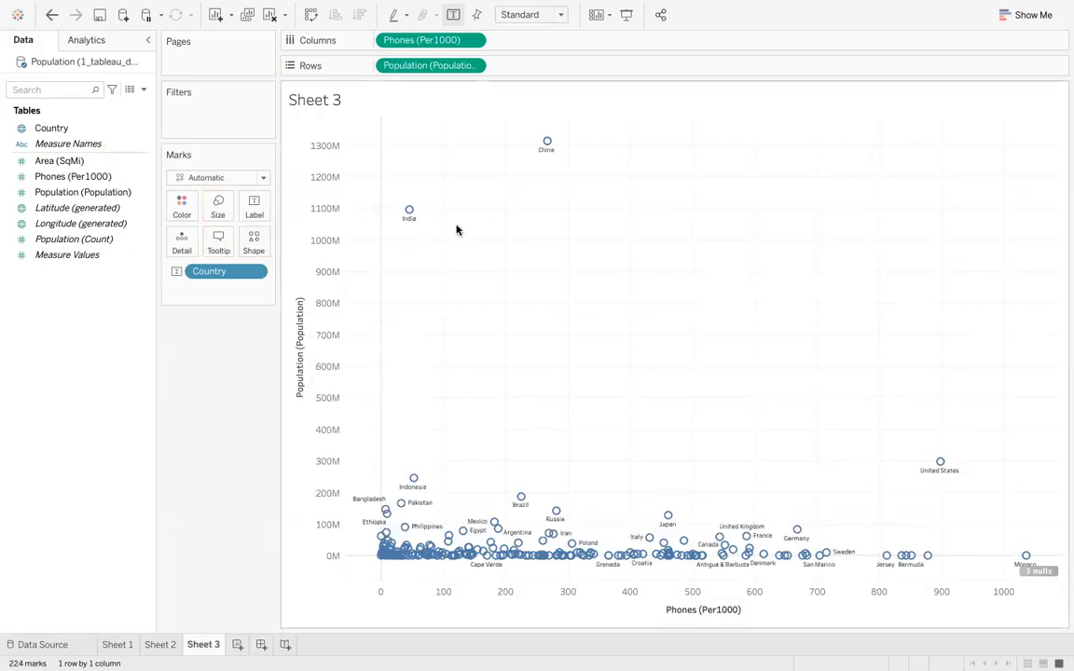
- Add a trend line to the phones and population scatter plot
left_click(113, 40)
left_click_drag(56, 229, 431, 145)
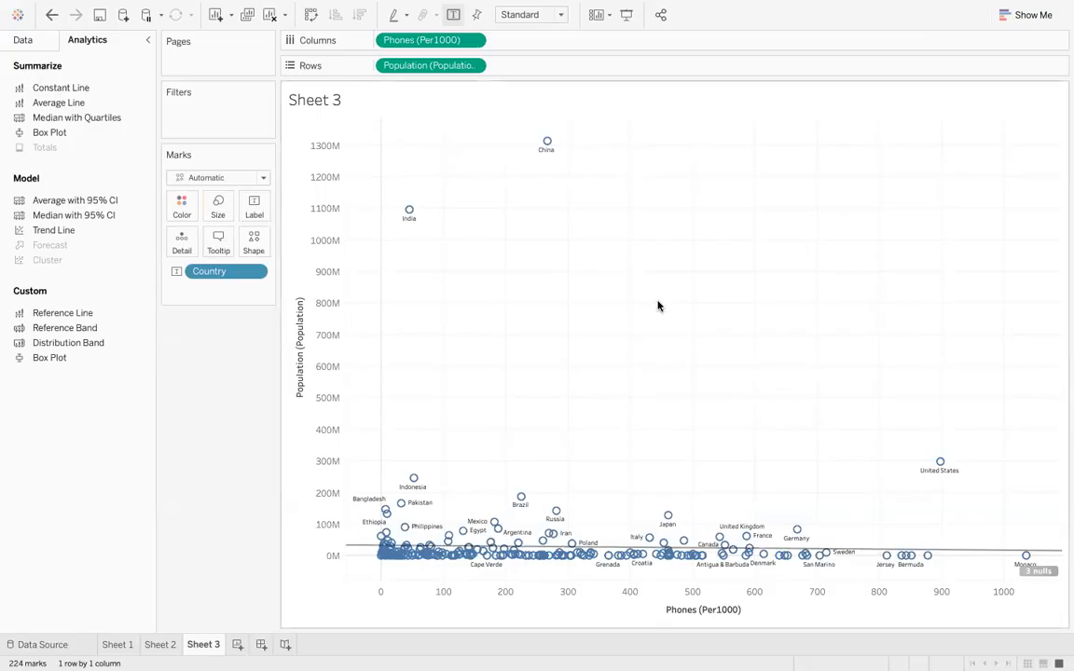
- Set the scatter plot's title to "phones vs population"
double_click(328, 100)
double_click(282, 210)
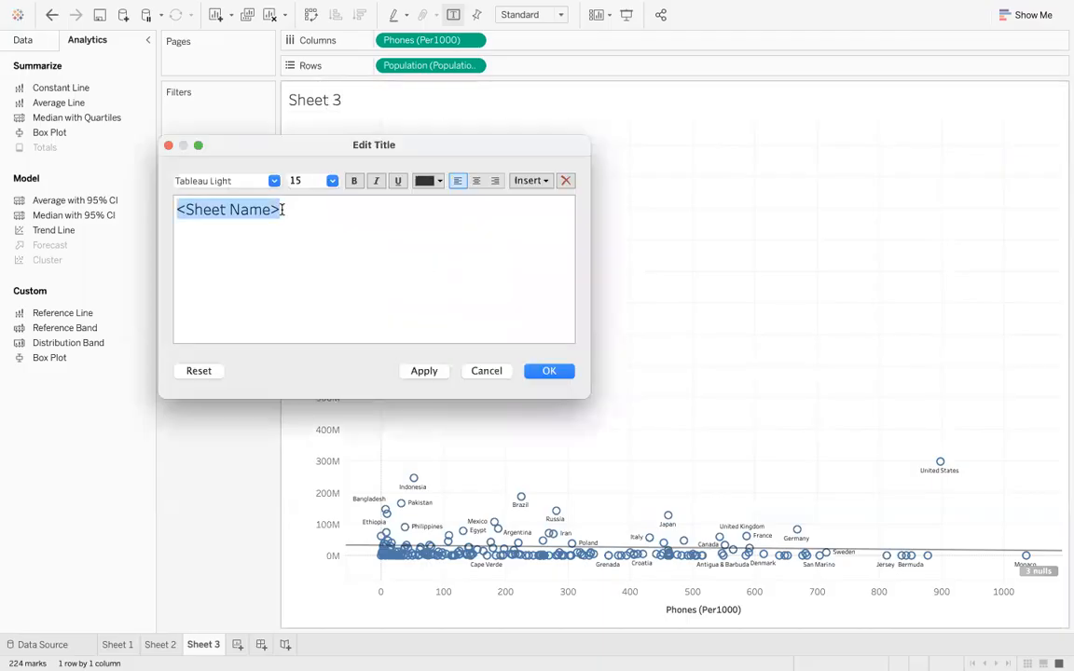
type("phones ")
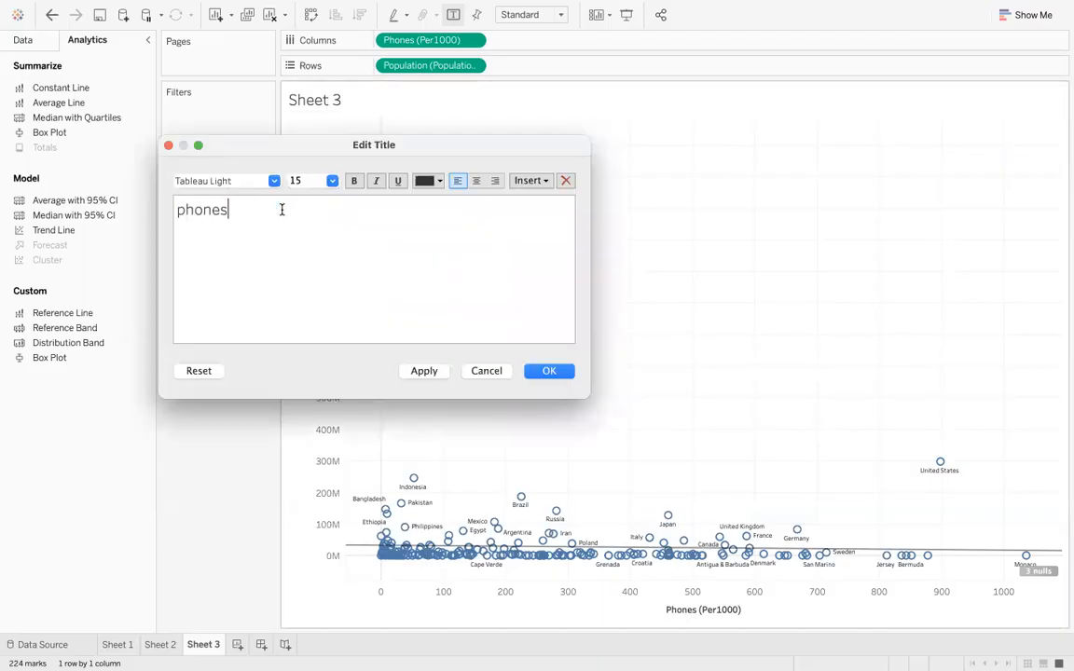
type("vc")
key("BackSpace")
type("s populat")
key("BackSpace")
type("ation")
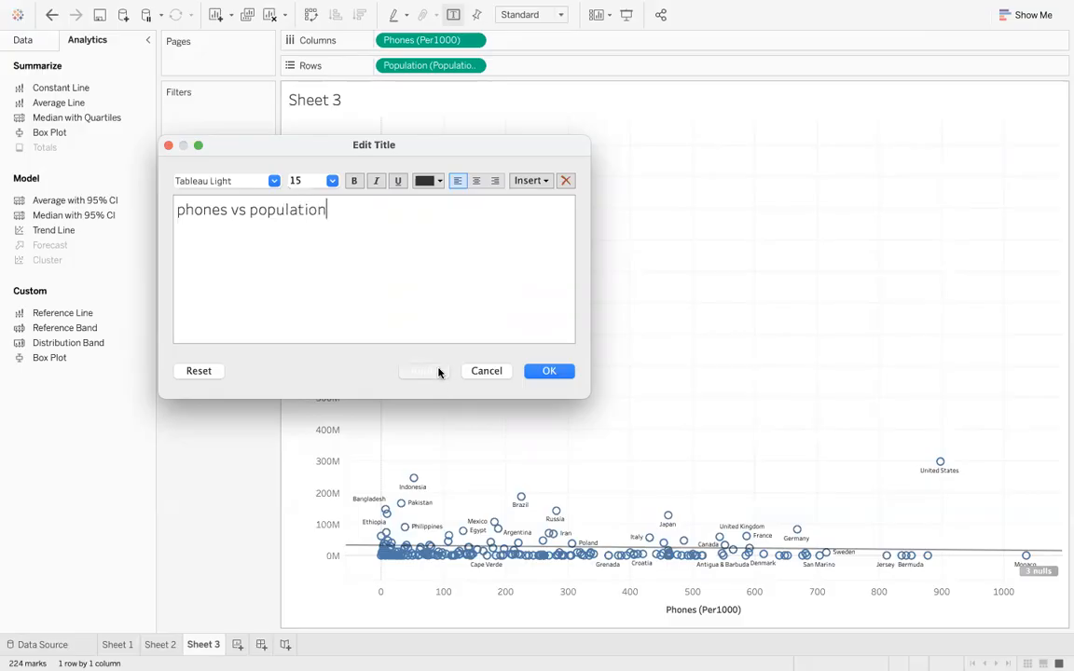
left_click(439, 372)
left_click(499, 372)
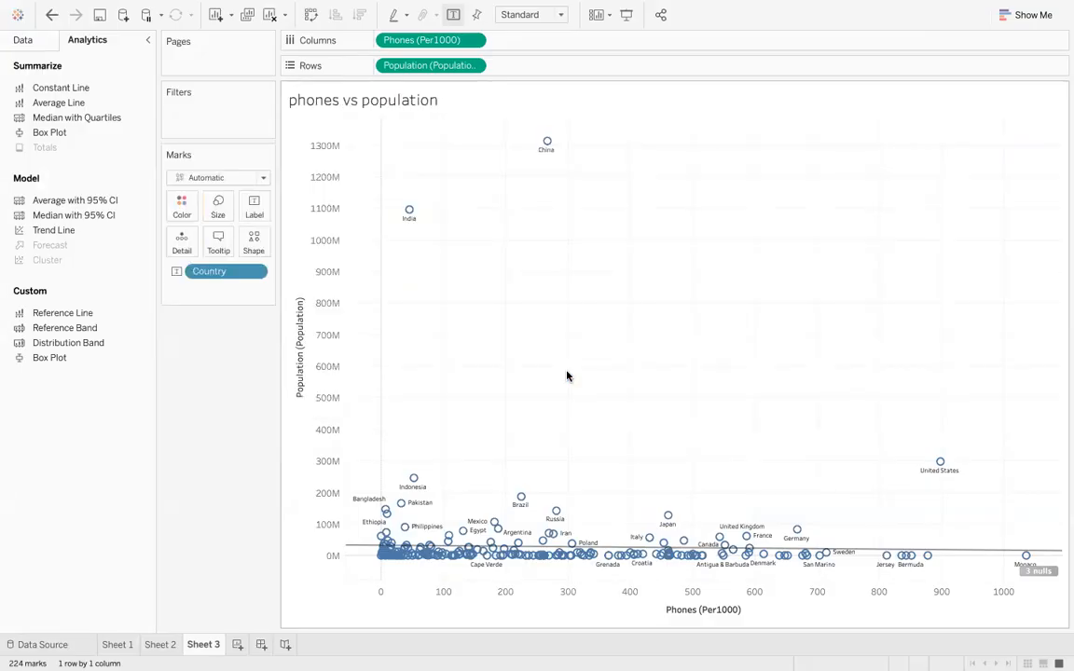
- Add a fourth worksheet with a map of Country, sizing the circles by Phones (Per1000)
left_click(237, 645)
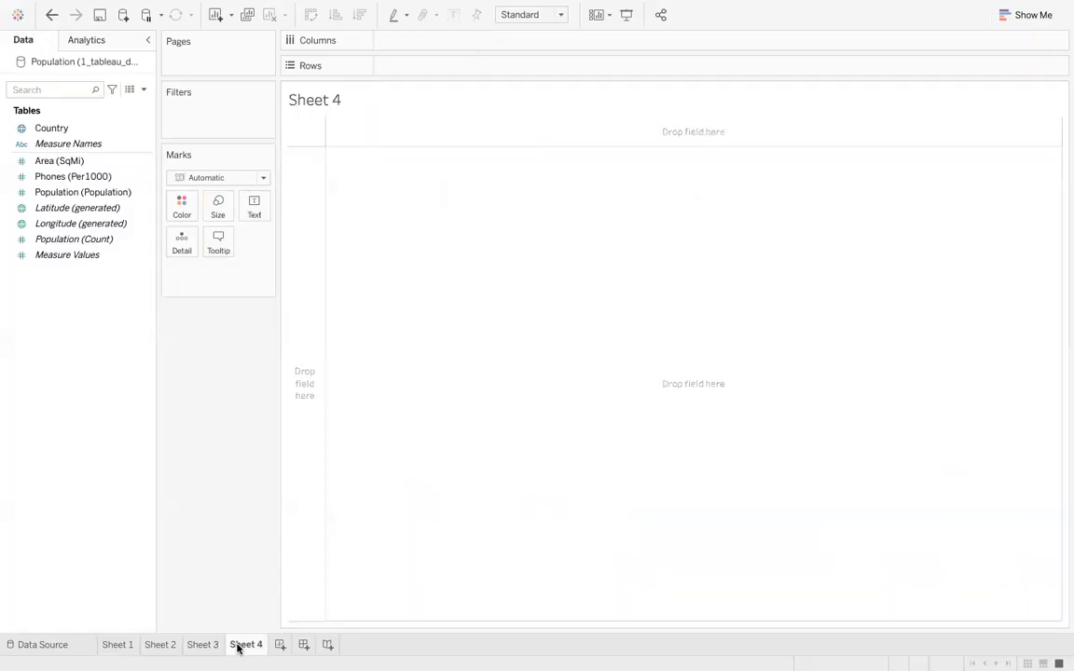
left_click_drag(75, 130, 516, 254)
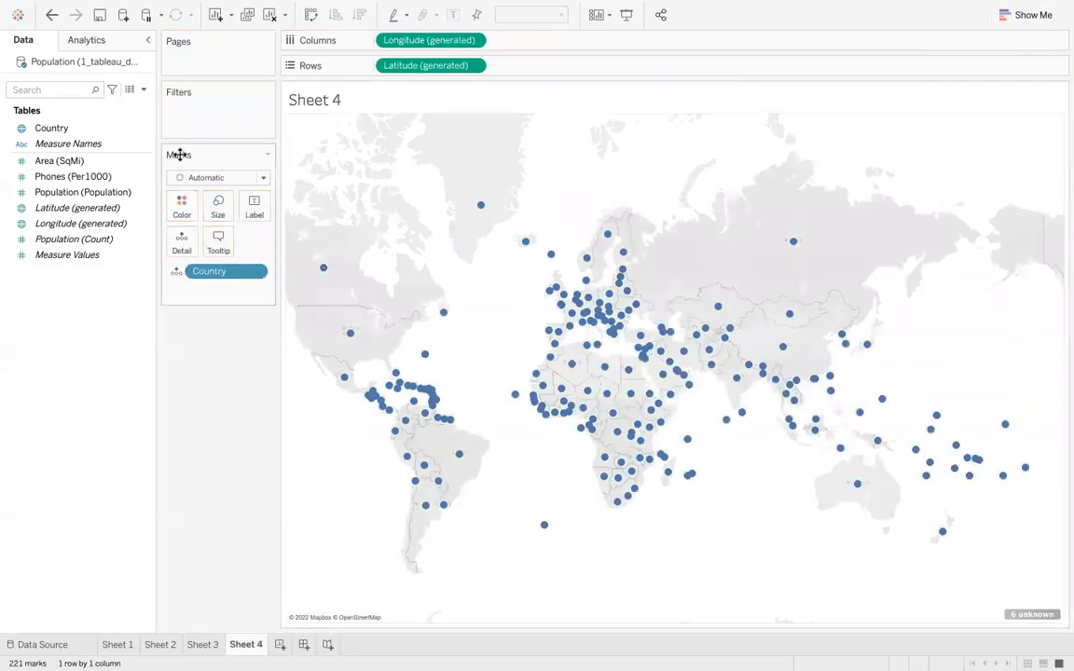
left_click(96, 178)
left_click_drag(96, 178, 567, 334)
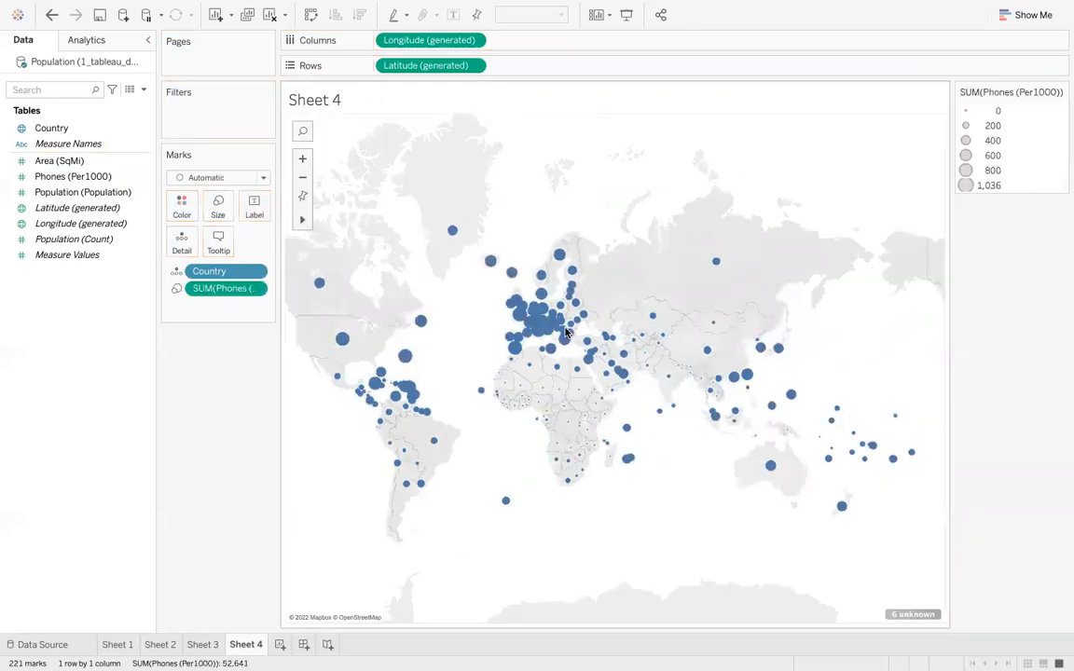
- Color the map's circles red and enlarge them
left_click(180, 208)
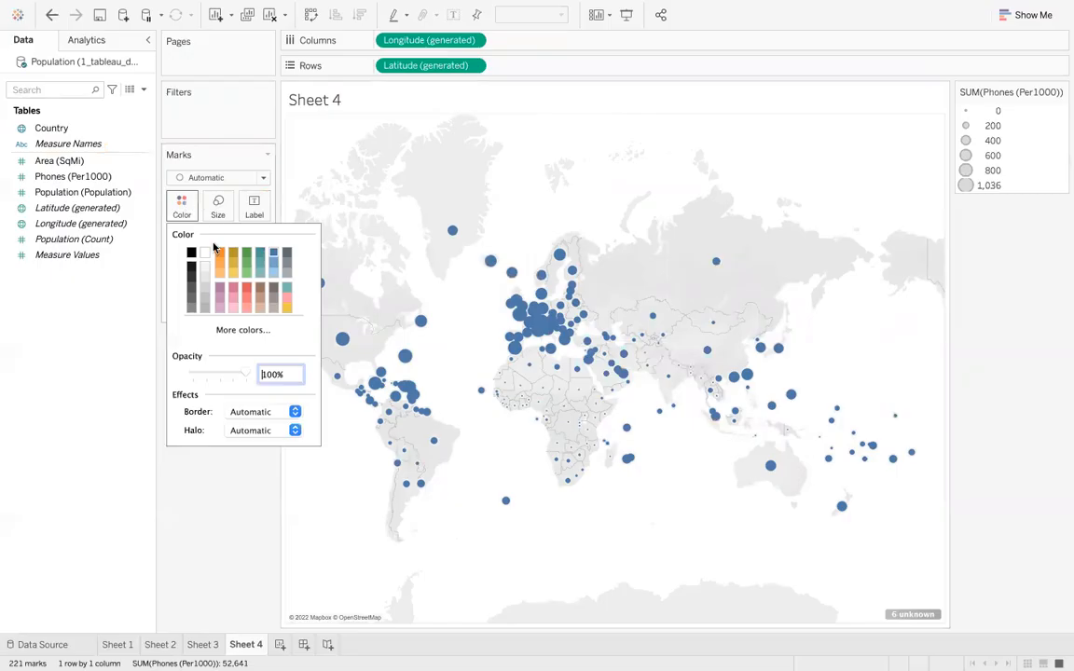
left_click(246, 292)
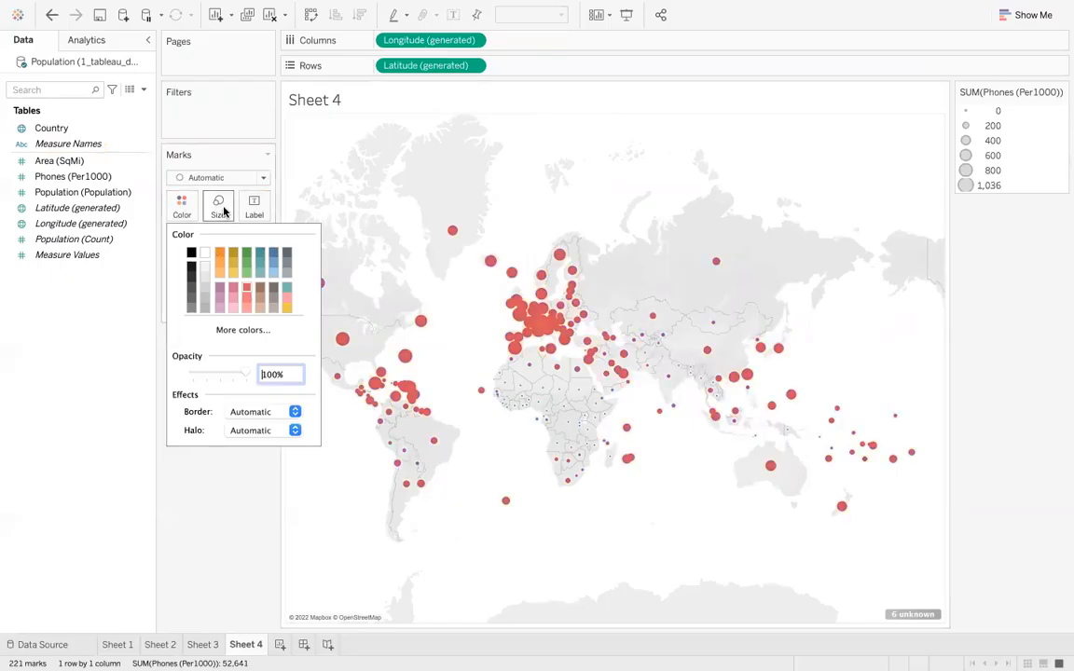
left_click(223, 208)
left_click_drag(247, 242, 273, 242)
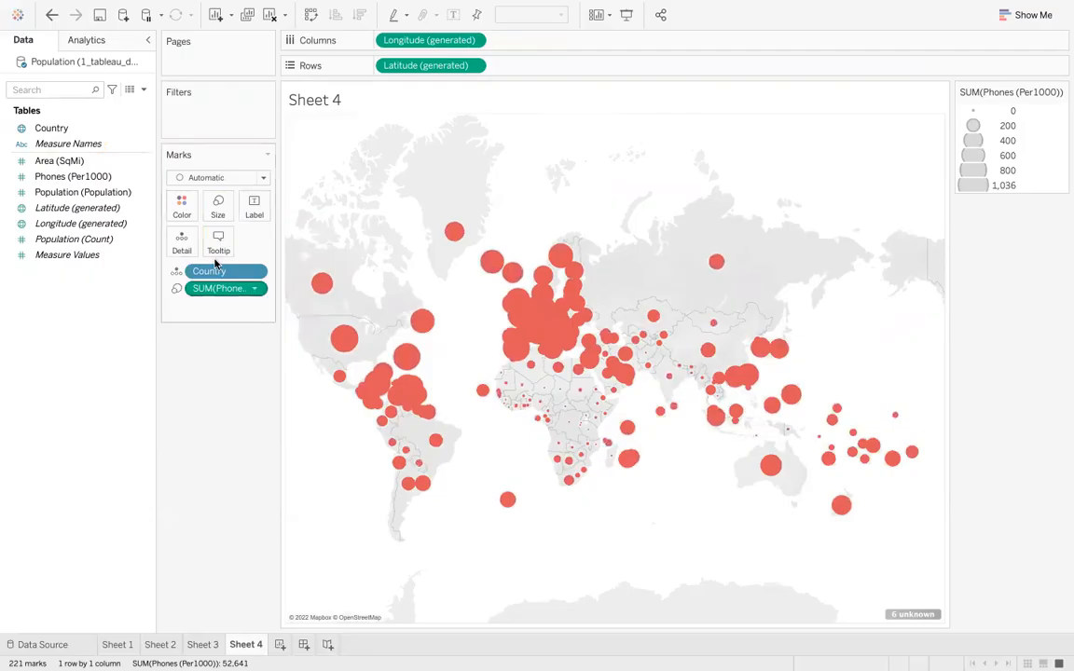
- Set the opacity of the map's circles to 55%
left_click(186, 207)
left_click(221, 374)
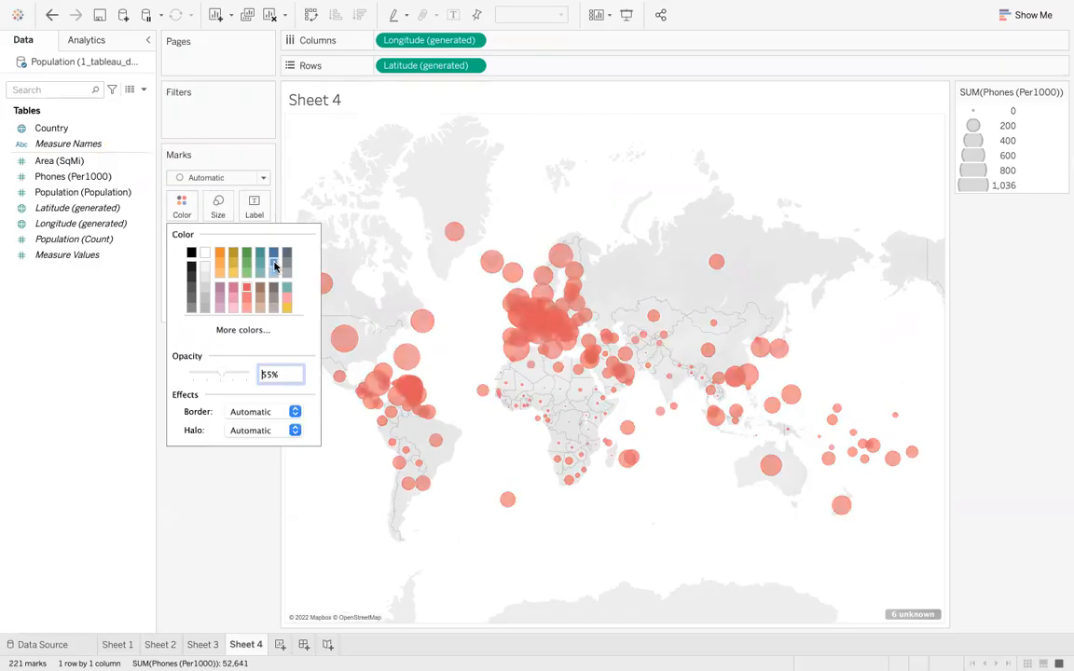
left_click(333, 101)
- Set the title of the phones map to "phones"
double_click(333, 101)
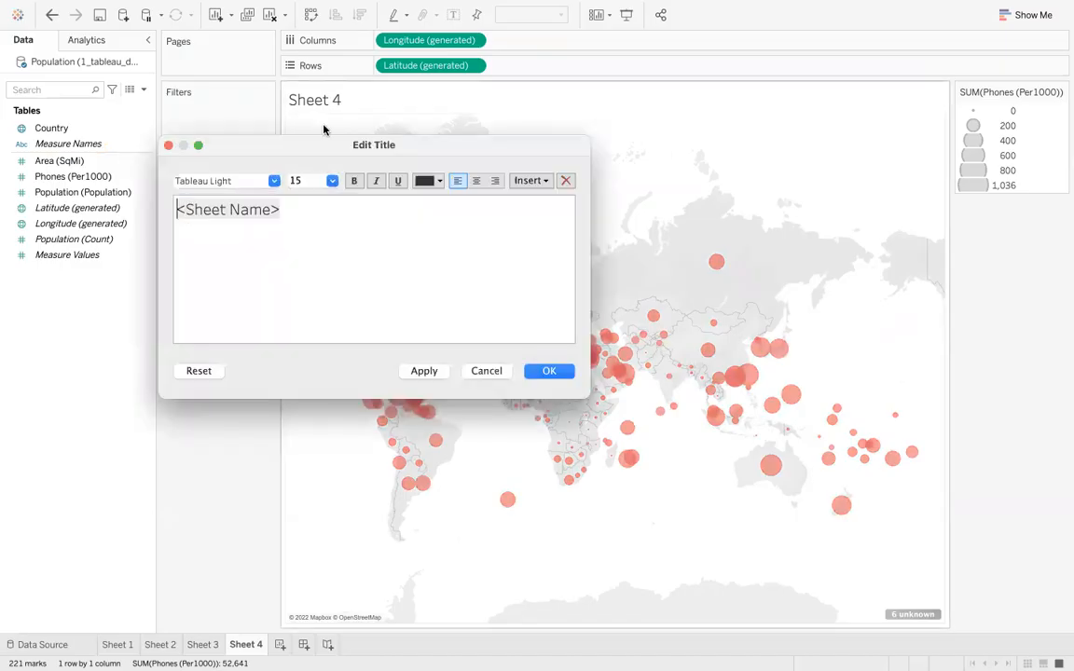
triple_click(279, 213)
type("hone")
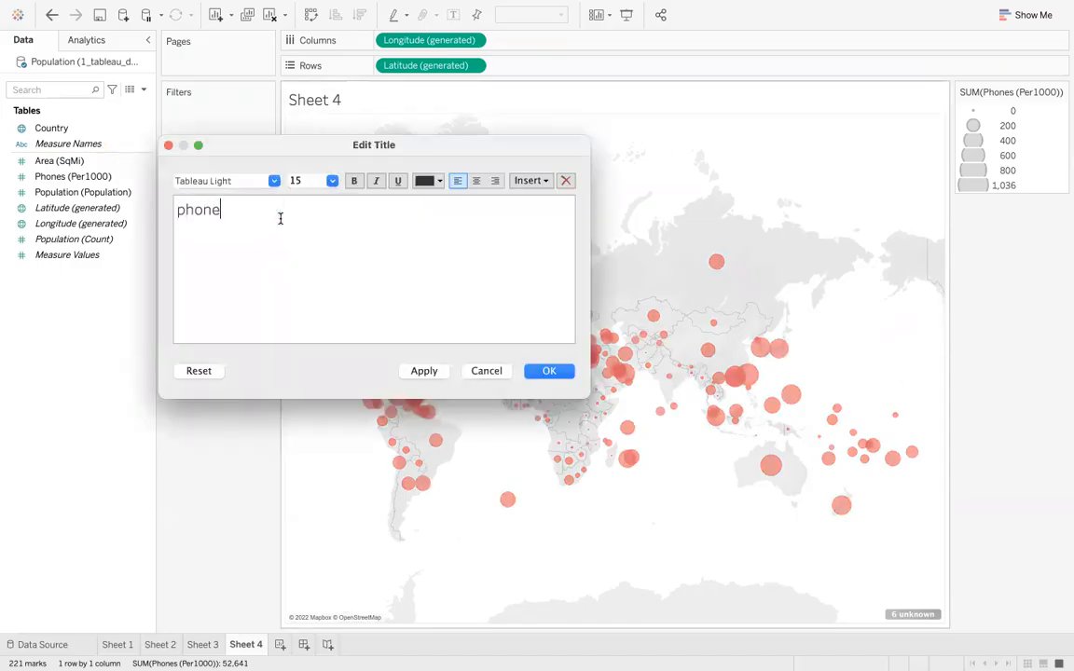
left_click(437, 373)
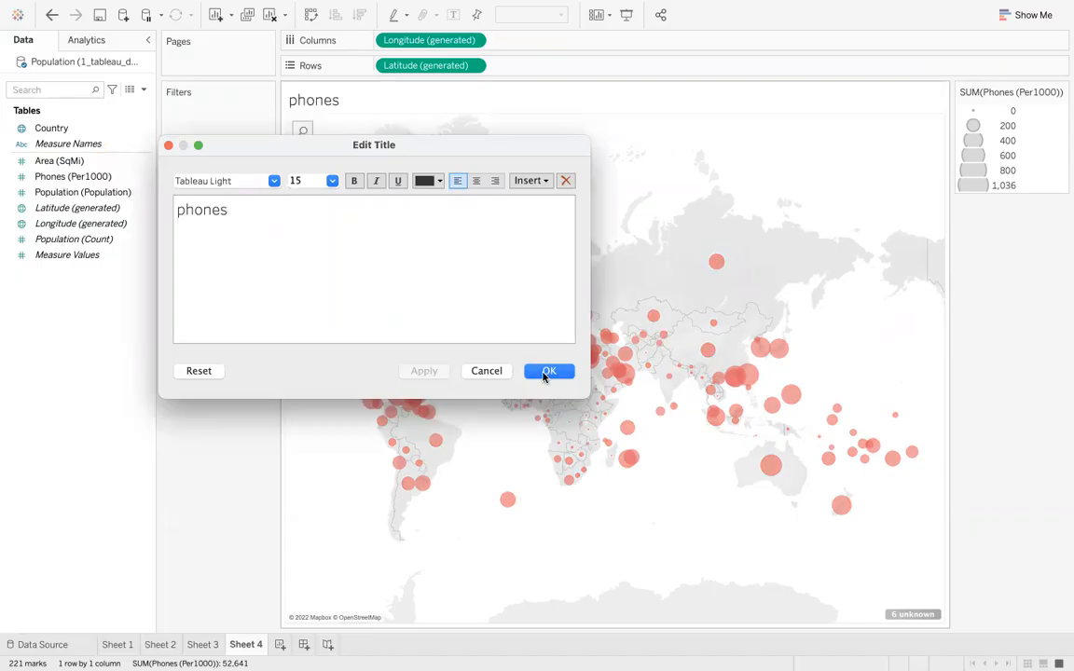
left_click(549, 371)
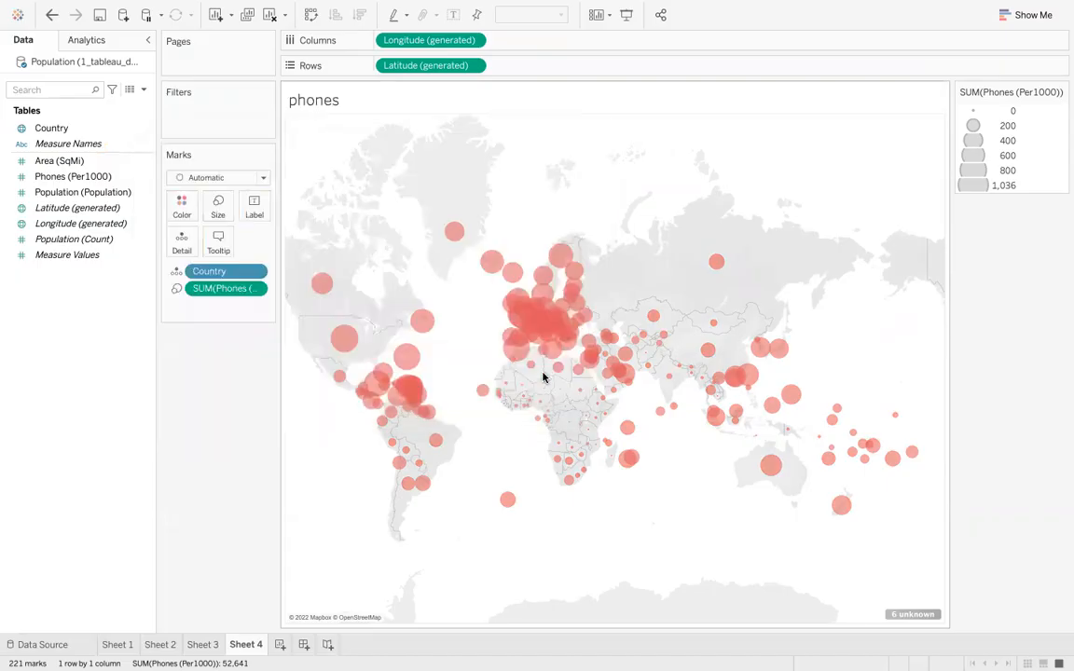
- Create a dashboard with the Sheet 1 population map and place the Sheet 2 bar chart below it
left_click(303, 644)
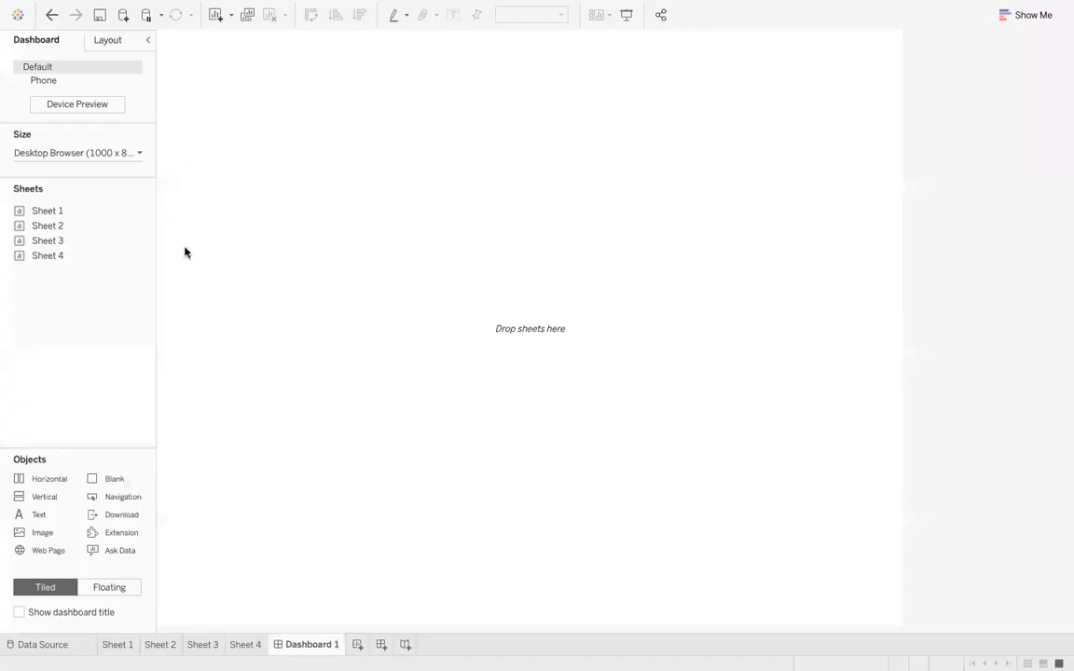
mouse_move(92, 215)
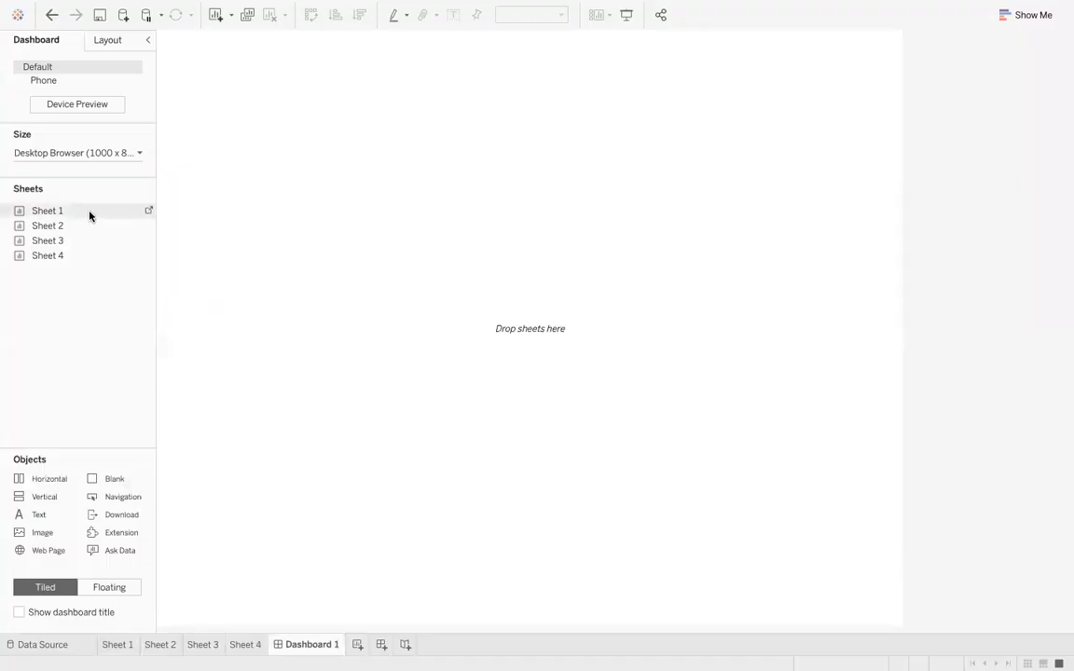
left_click(90, 215)
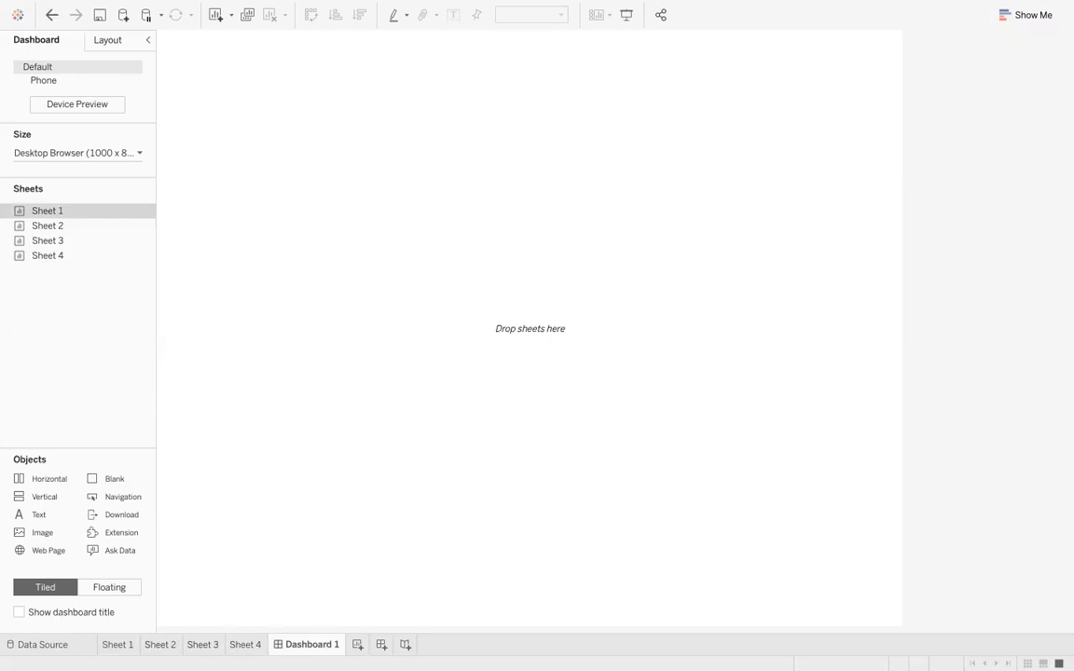
left_click_drag(67, 211, 228, 146)
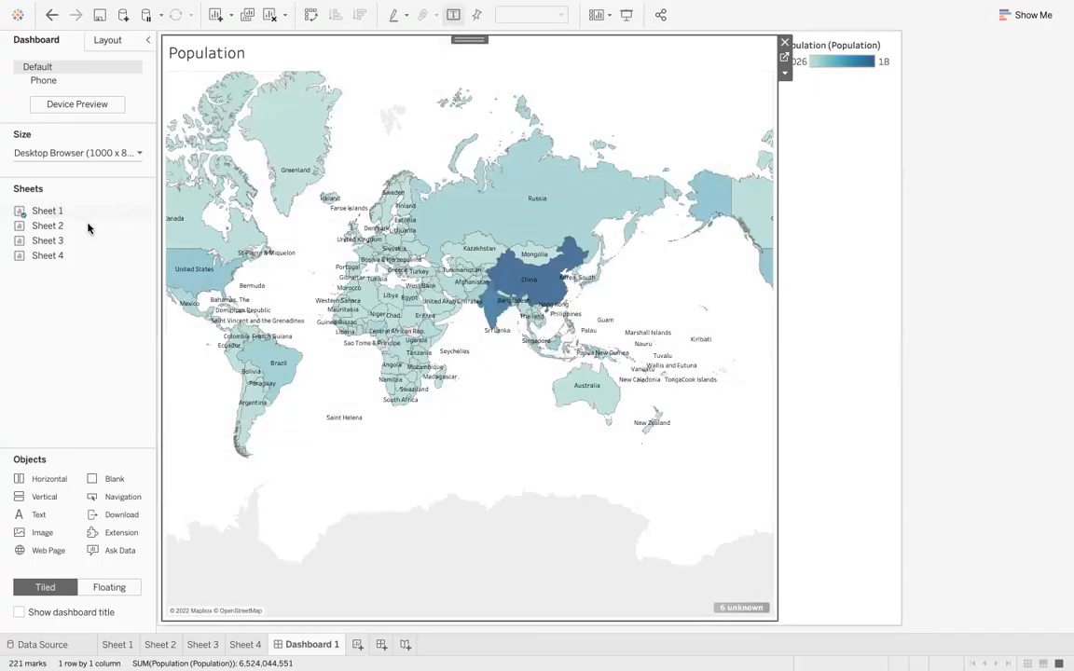
left_click_drag(89, 226, 274, 297)
left_click_drag(292, 411, 346, 488)
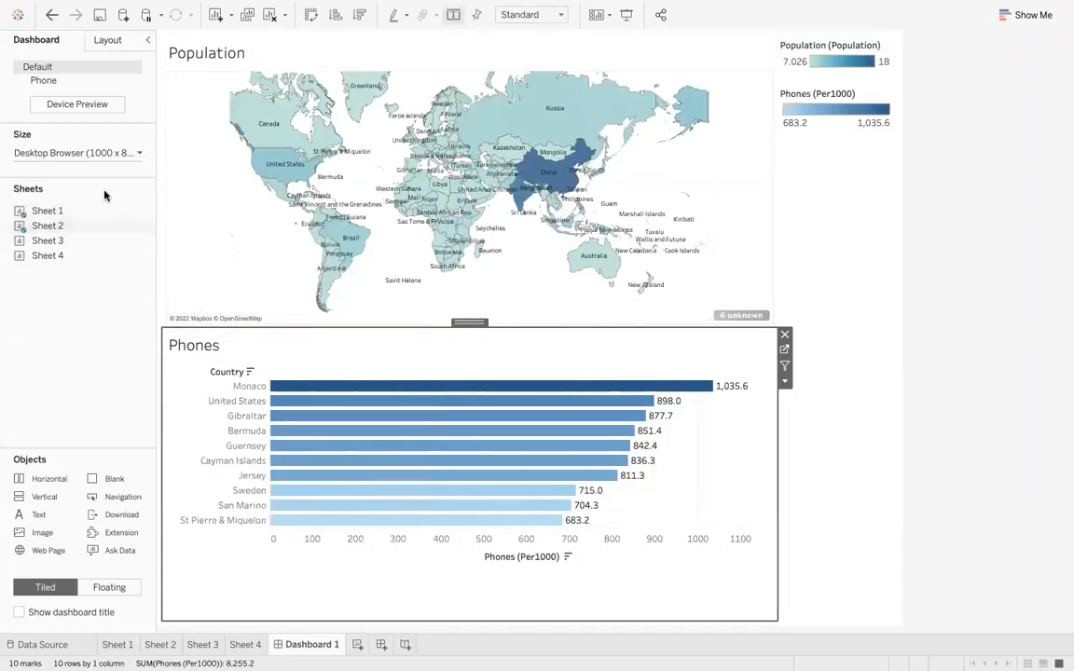
- Add the Sheet 3 scatter plot to the right of the bar chart and the Sheet 4 map to the right of the population map
left_click_drag(417, 396, 585, 492)
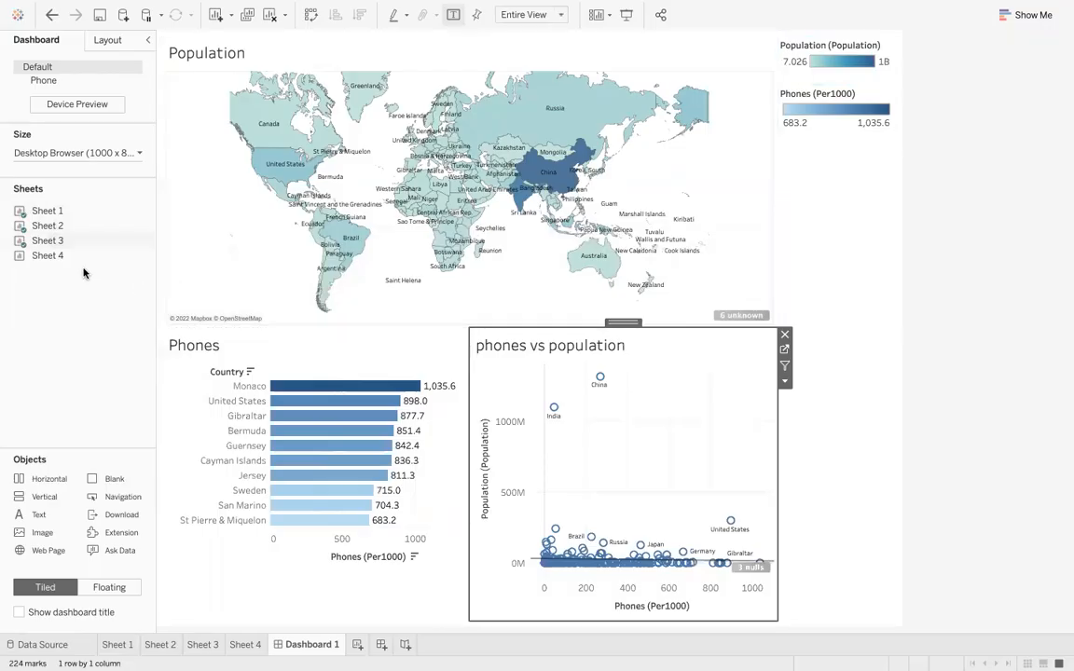
left_click_drag(68, 259, 632, 192)
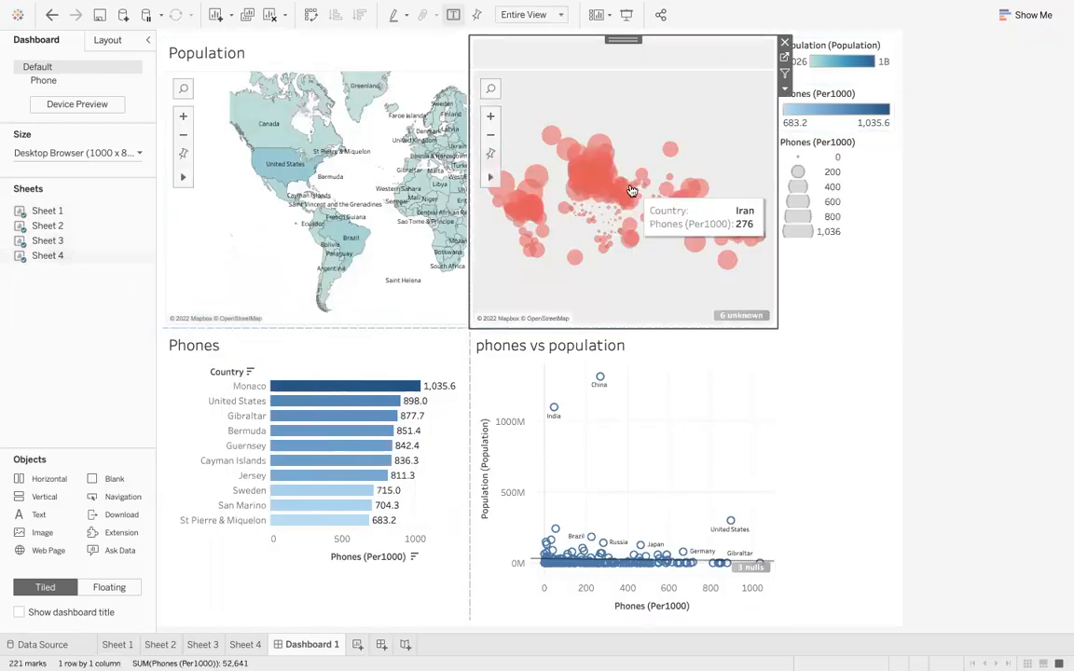
- Deselect the phones map and show the finished dashboard in presentation mode
left_click(861, 361)
left_click(958, 363)
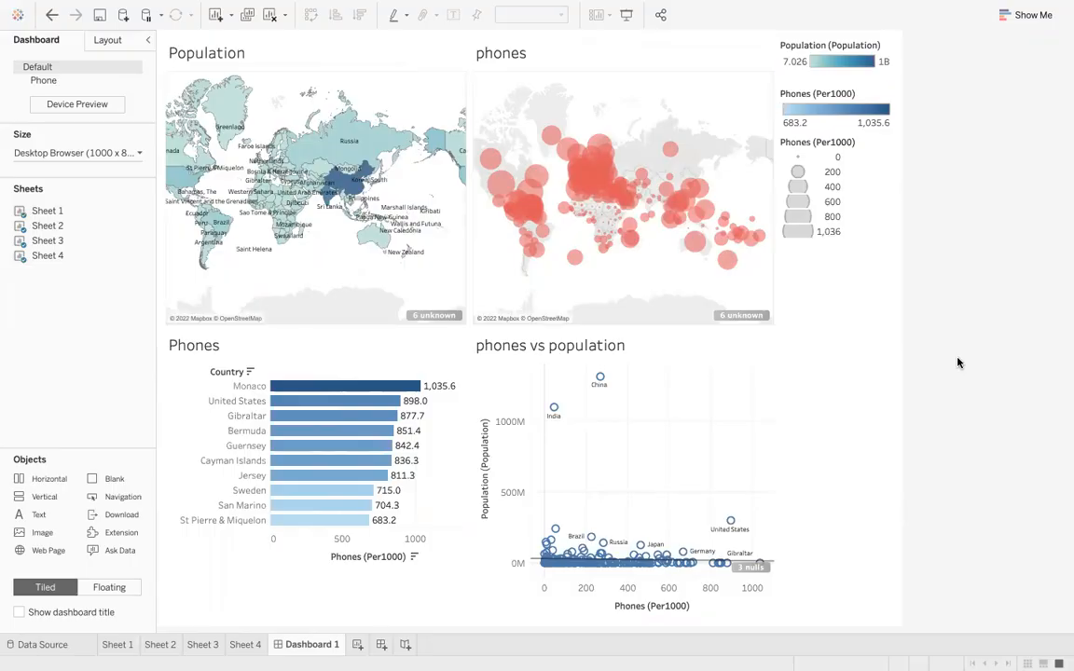
left_click(626, 15)
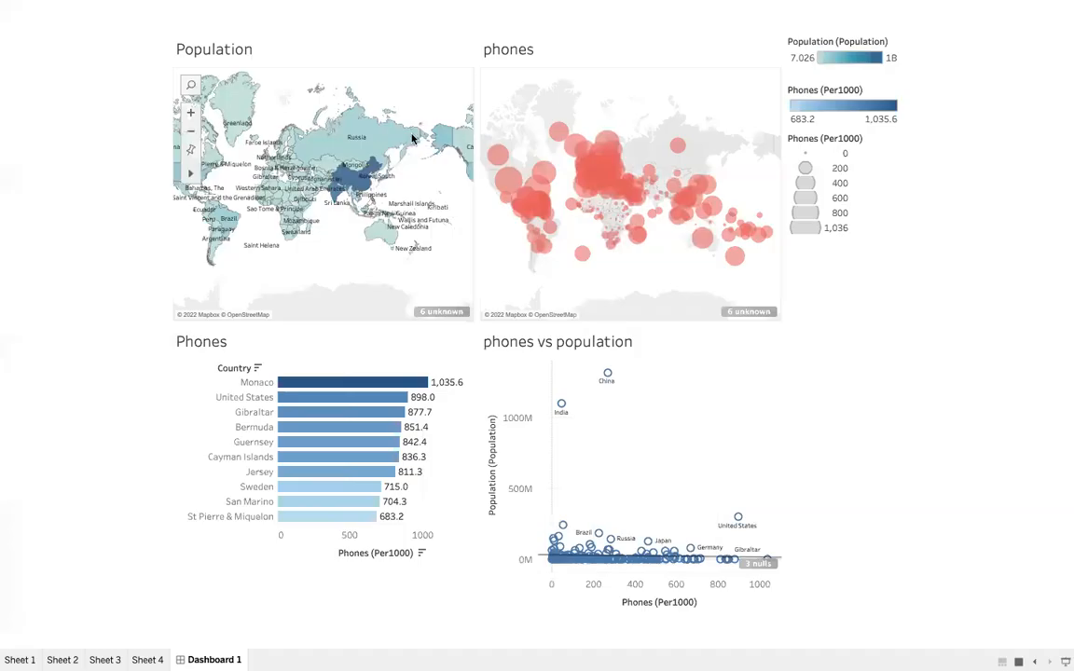